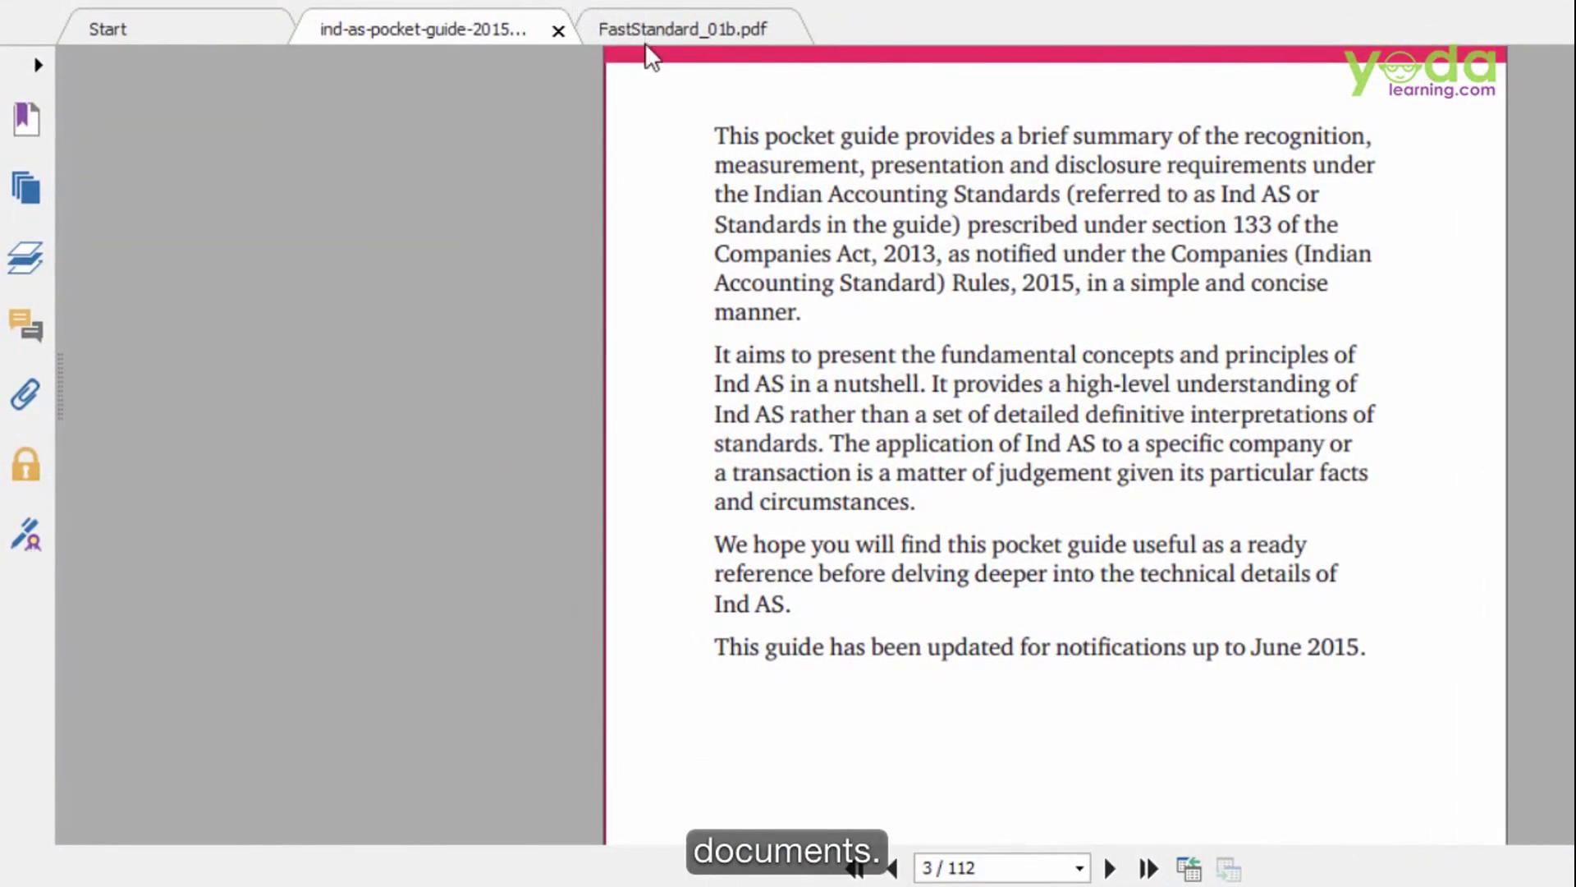
# Switch to FastStandard_01b.pdf, showing page 24 on not using the NPV function
pyautogui.click(649, 33)
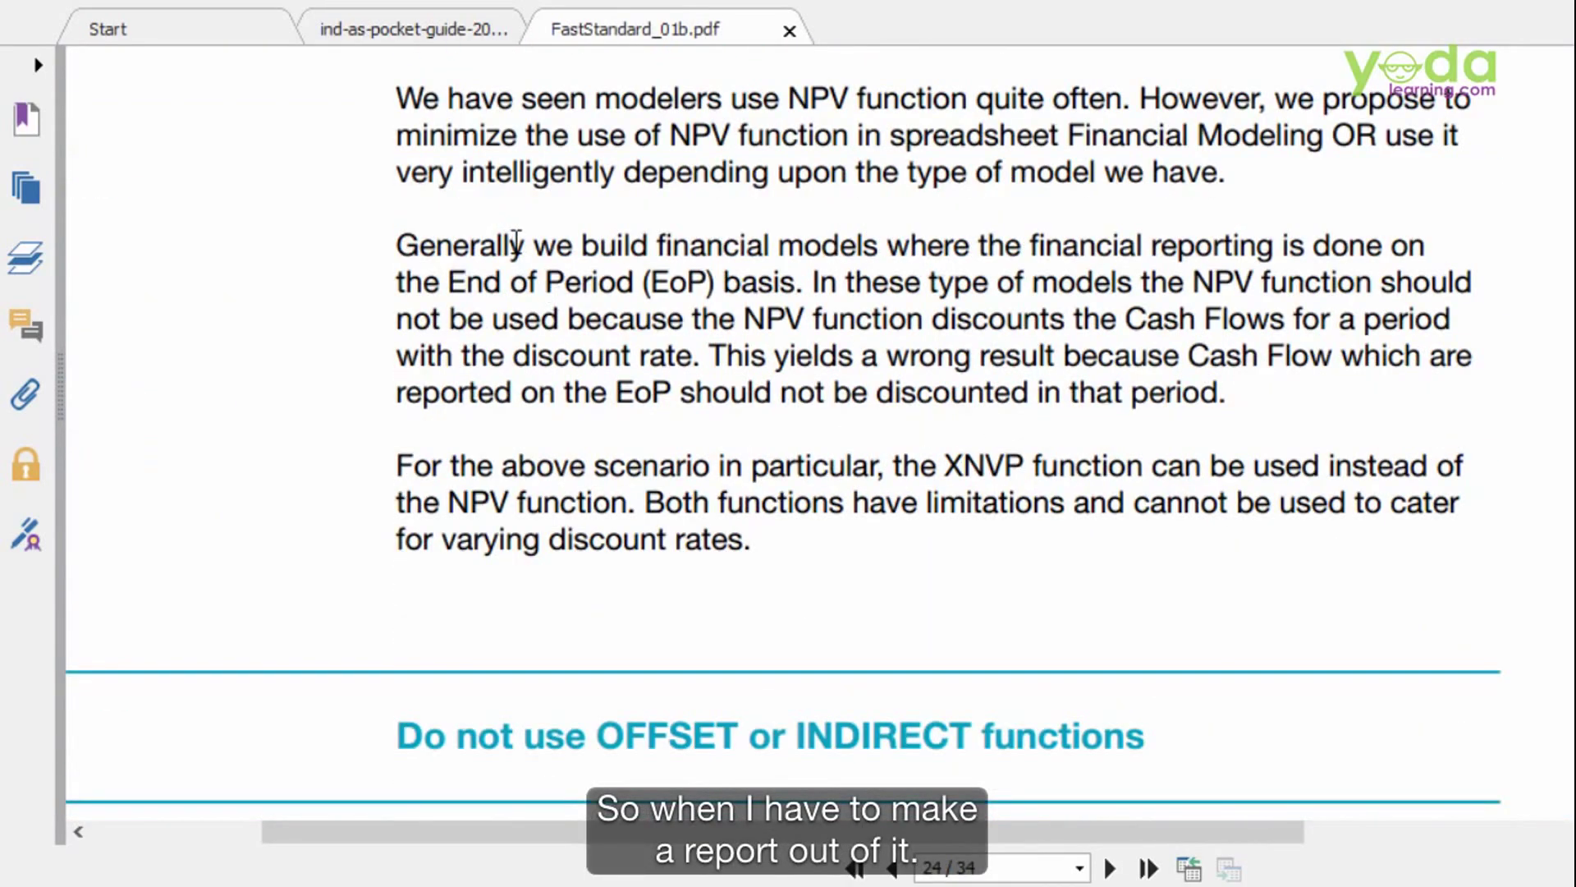
# Copy the PDF sentence about NPV function use into the blank Word document
pyautogui.moveTo(398, 97); pyautogui.dragTo(1138, 100)
pyautogui.hotkey('ctrl', 'c')
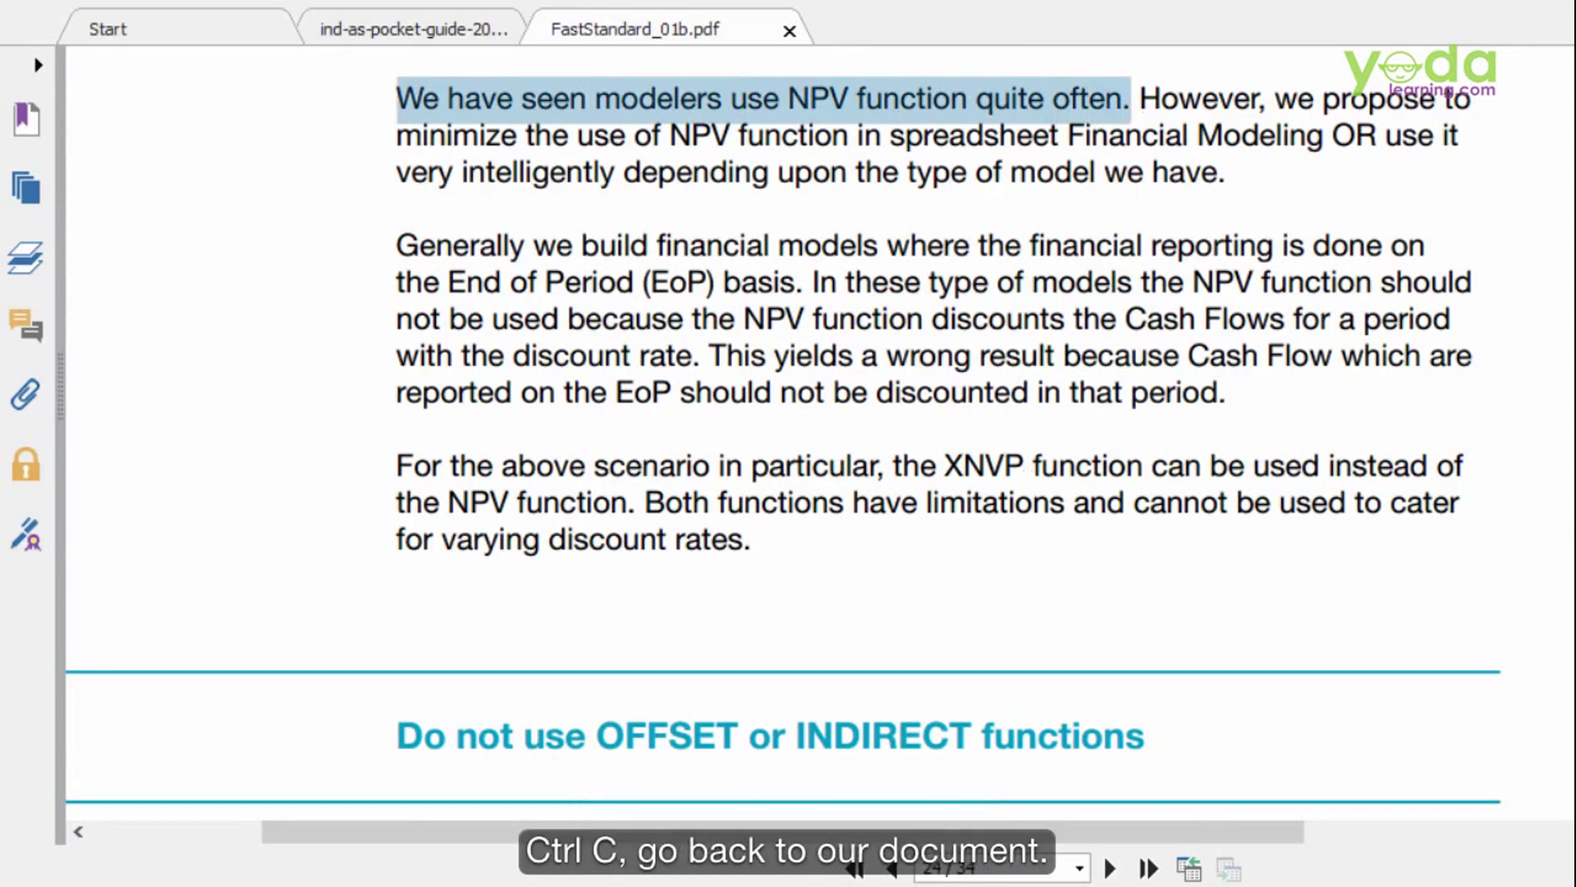
pyautogui.hotkey('alt', 'Tab')
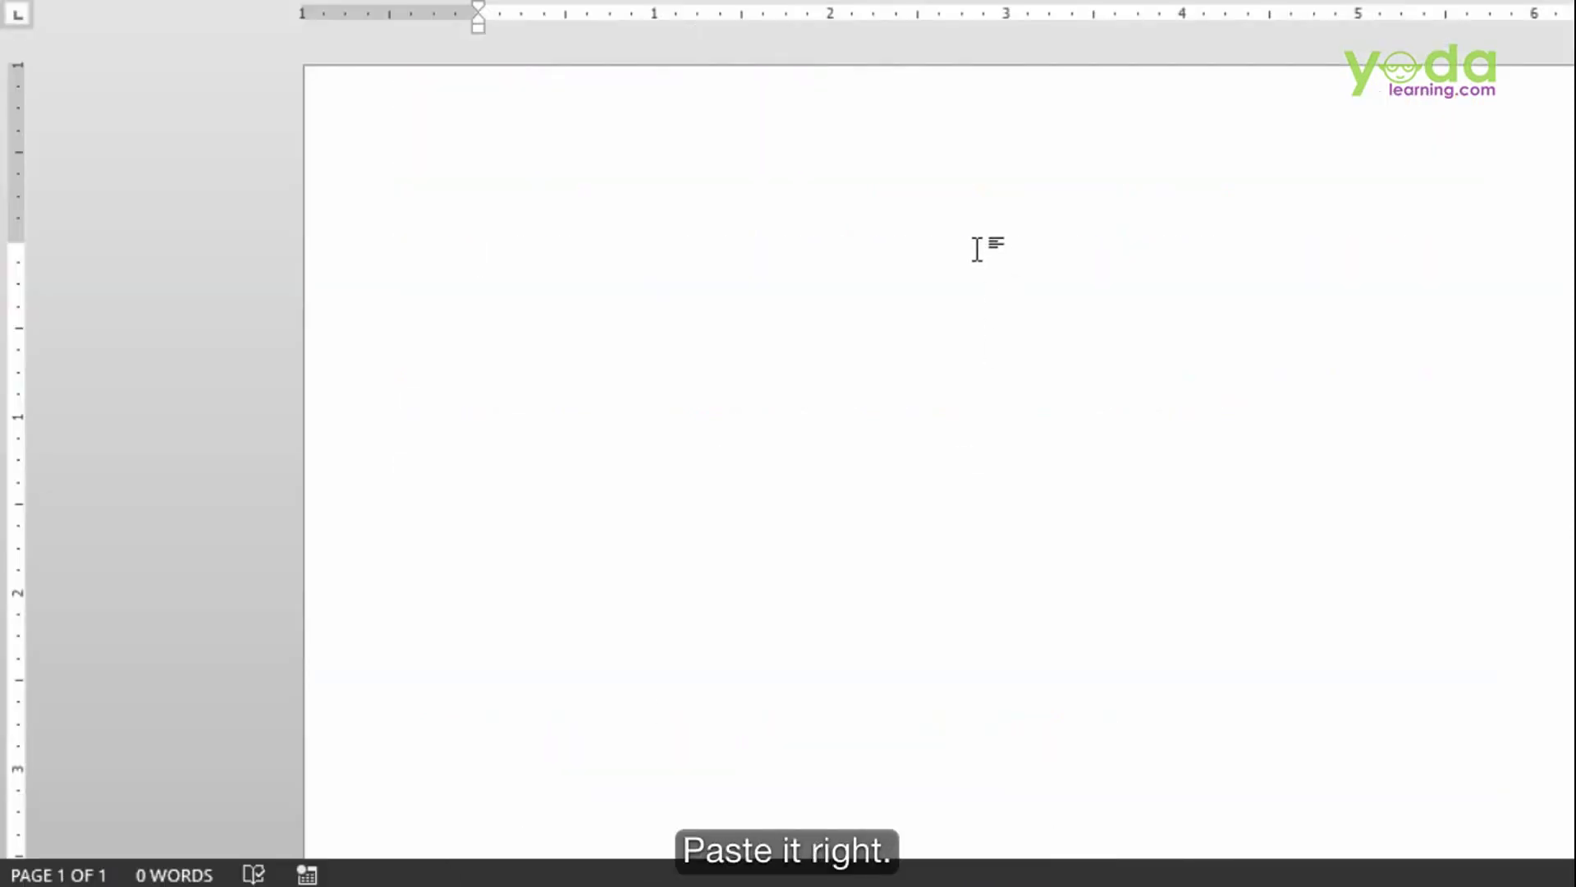
pyautogui.hotkey('ctrl', 'v')
pyautogui.hotkey('alt', 'Tab')
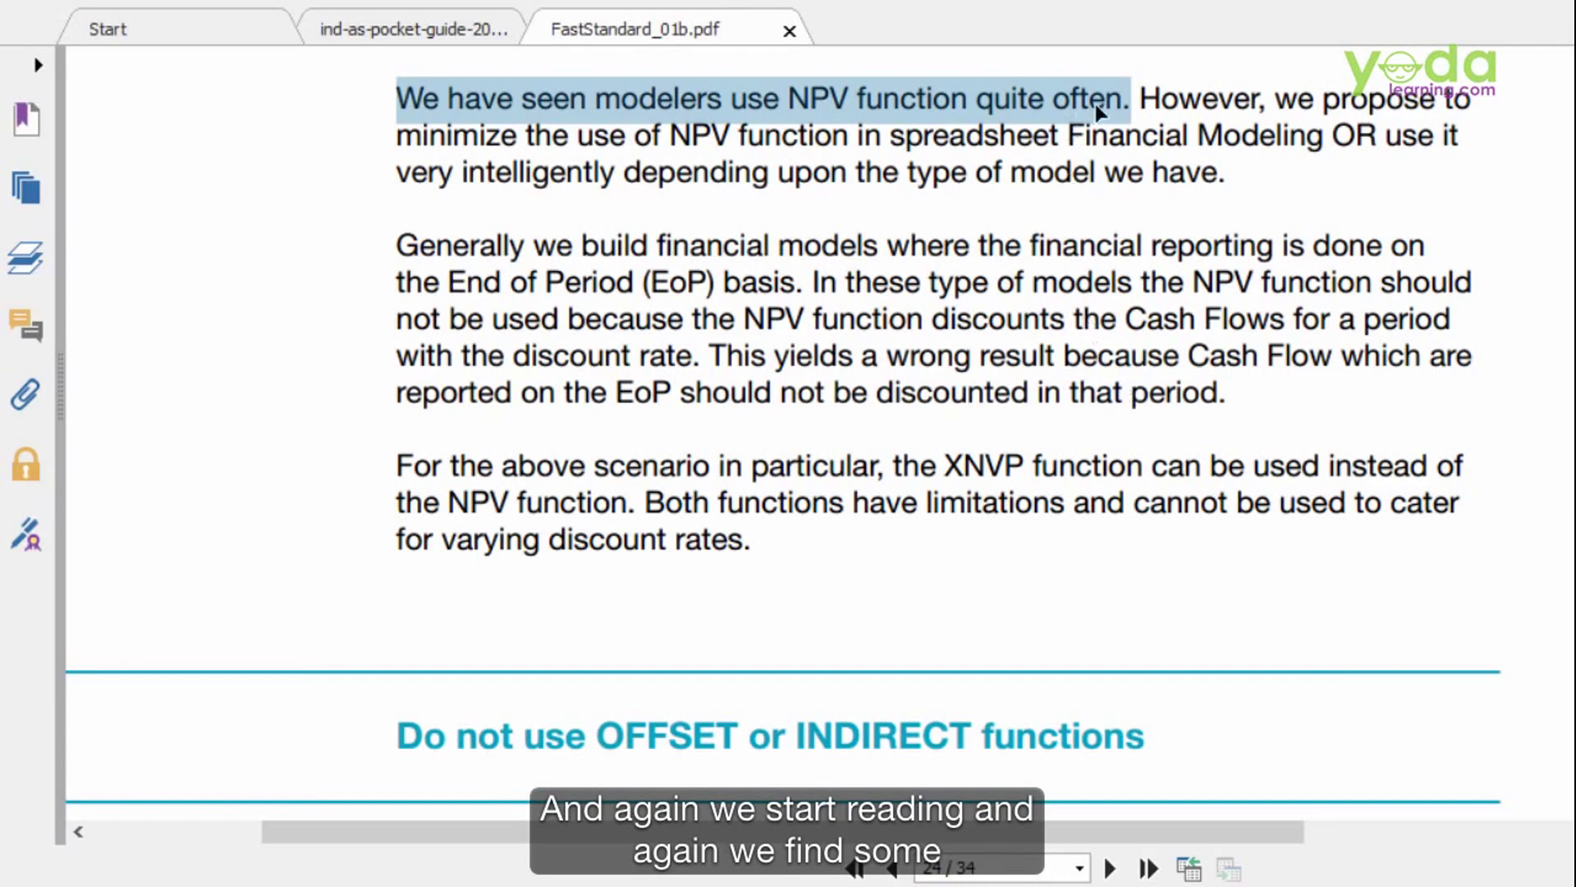
# Copy the 'Generally … basis.' sentence from the PDF into the Word document
pyautogui.moveTo(397, 245); pyautogui.dragTo(805, 297)
pyautogui.hotkey('ctrl', 'c')
pyautogui.hotkey('alt', 'Tab')
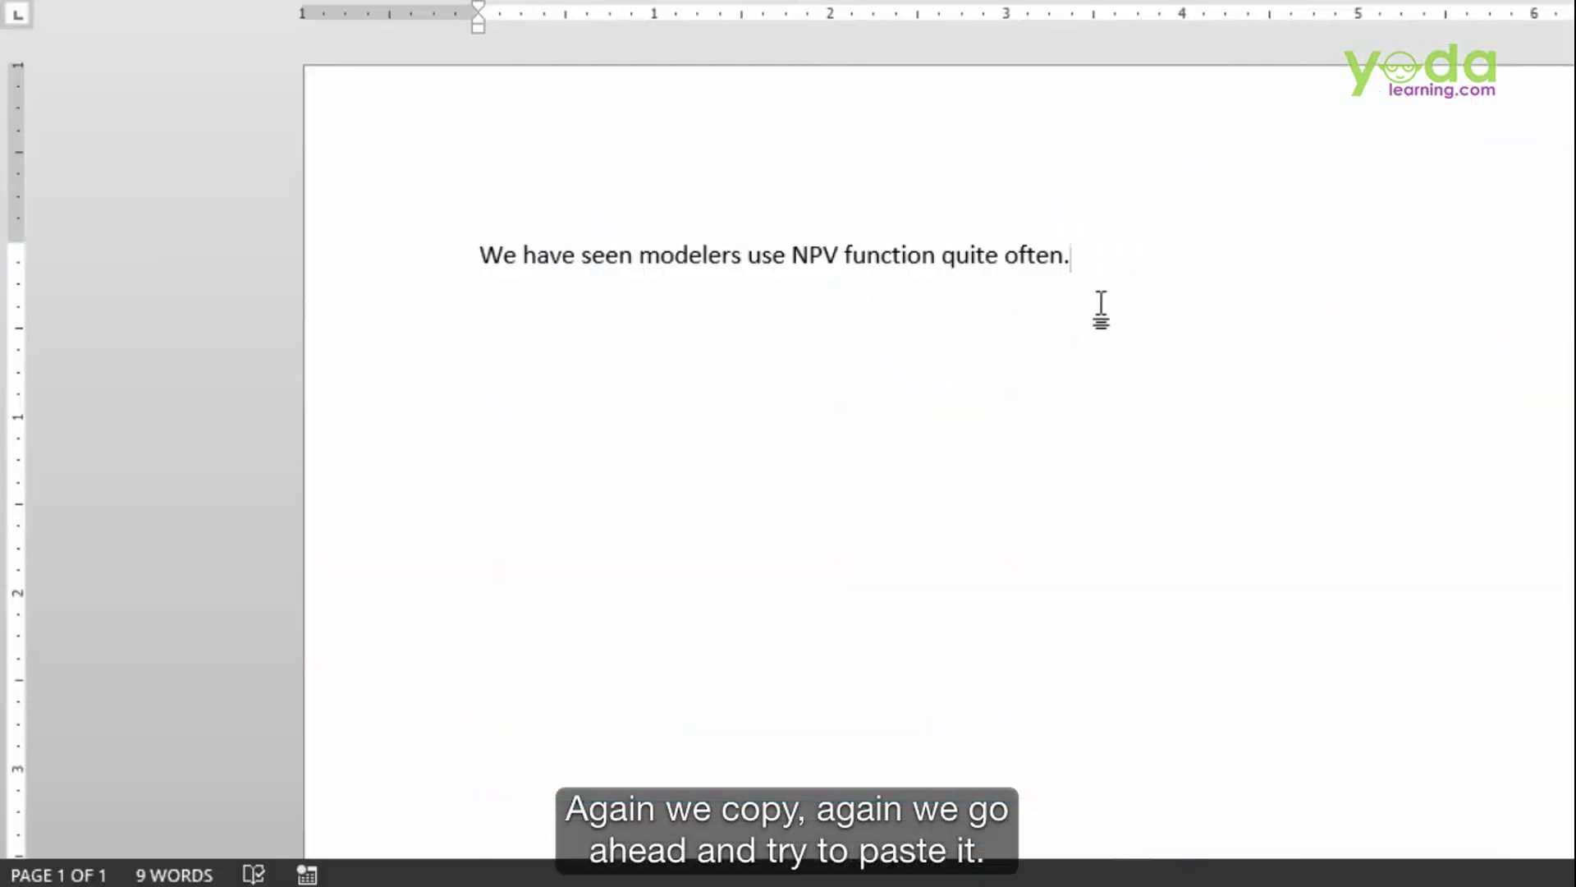
pyautogui.hotkey('ctrl', 'v')
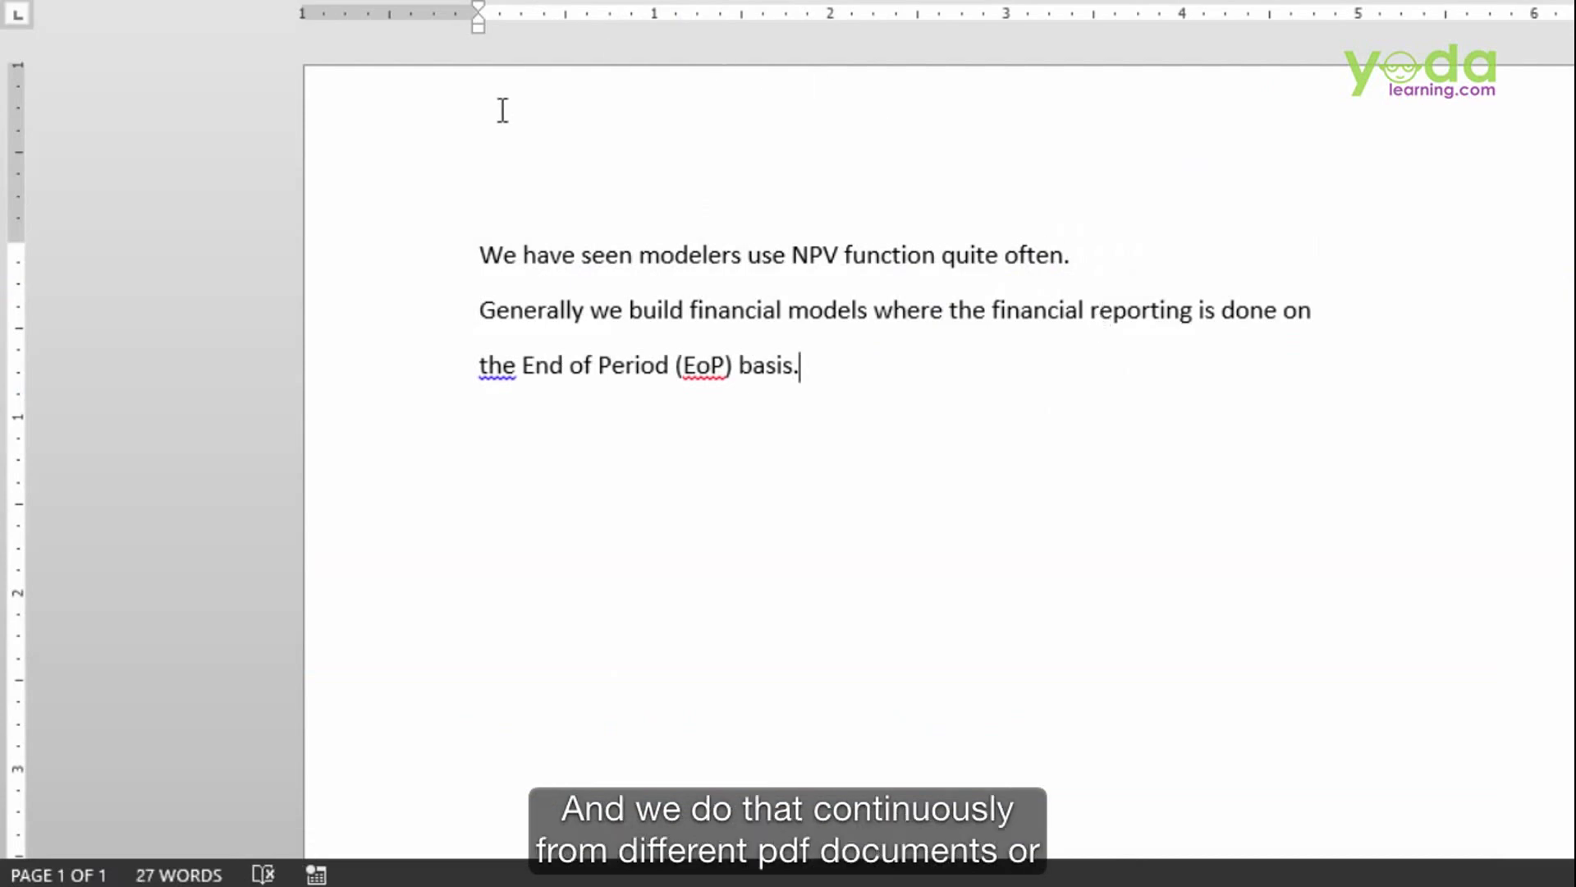
pyautogui.hotkey('alt', 'Tab')
pyautogui.click(401, 27)
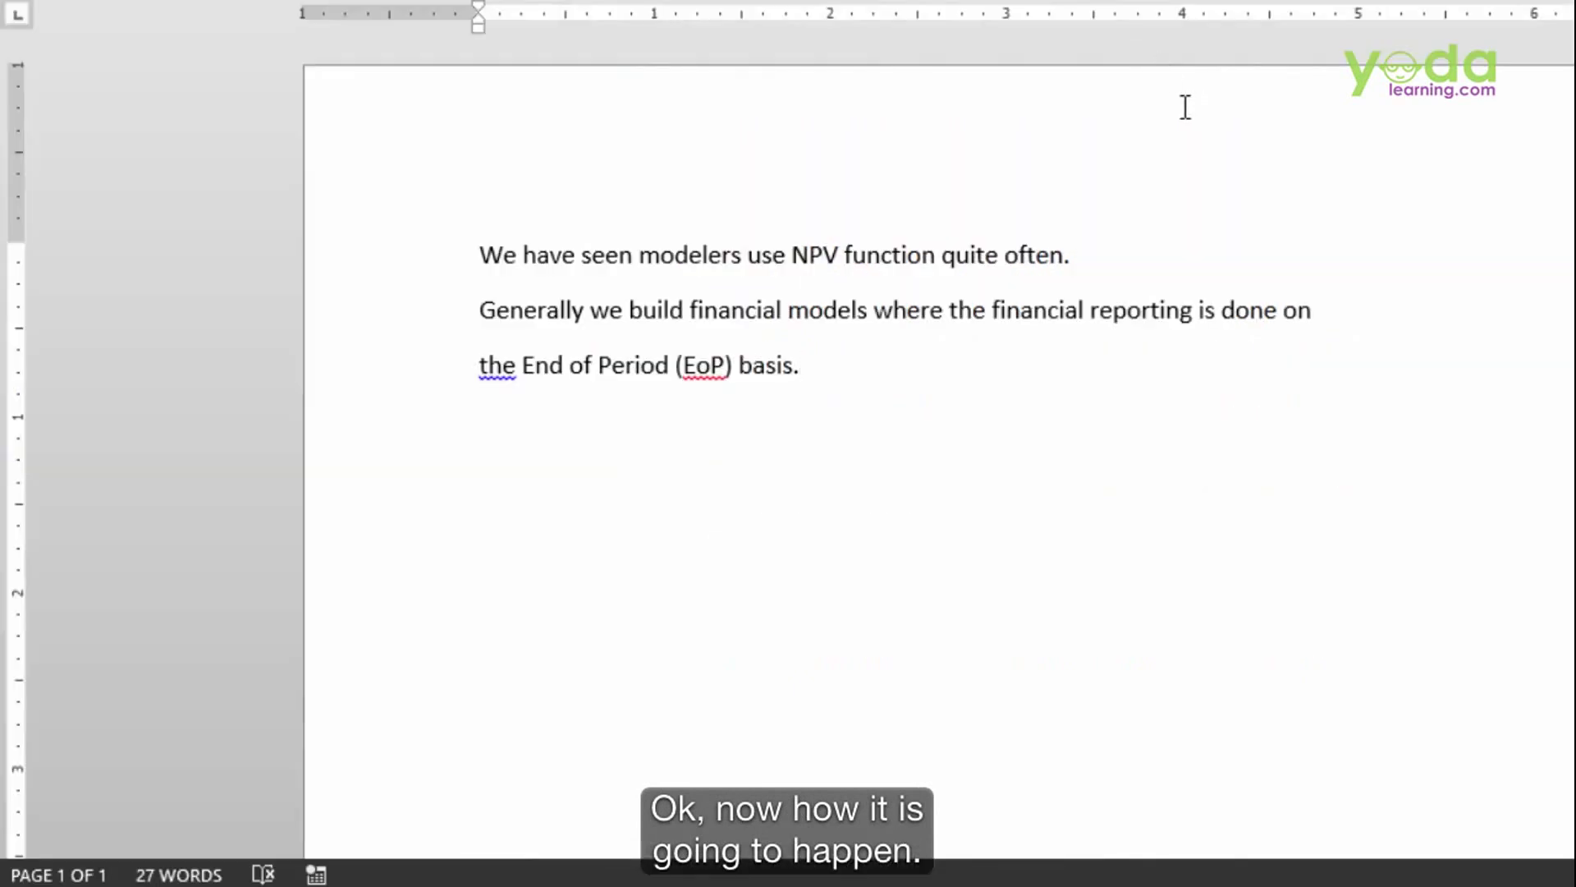
# Select all the NPV and EoP text in the Word document
pyautogui.hotkey('ctrl', 'a')
# Cut all document text and clear the Office clipboard's collected items
pyautogui.hotkey('ctrl', 'x')
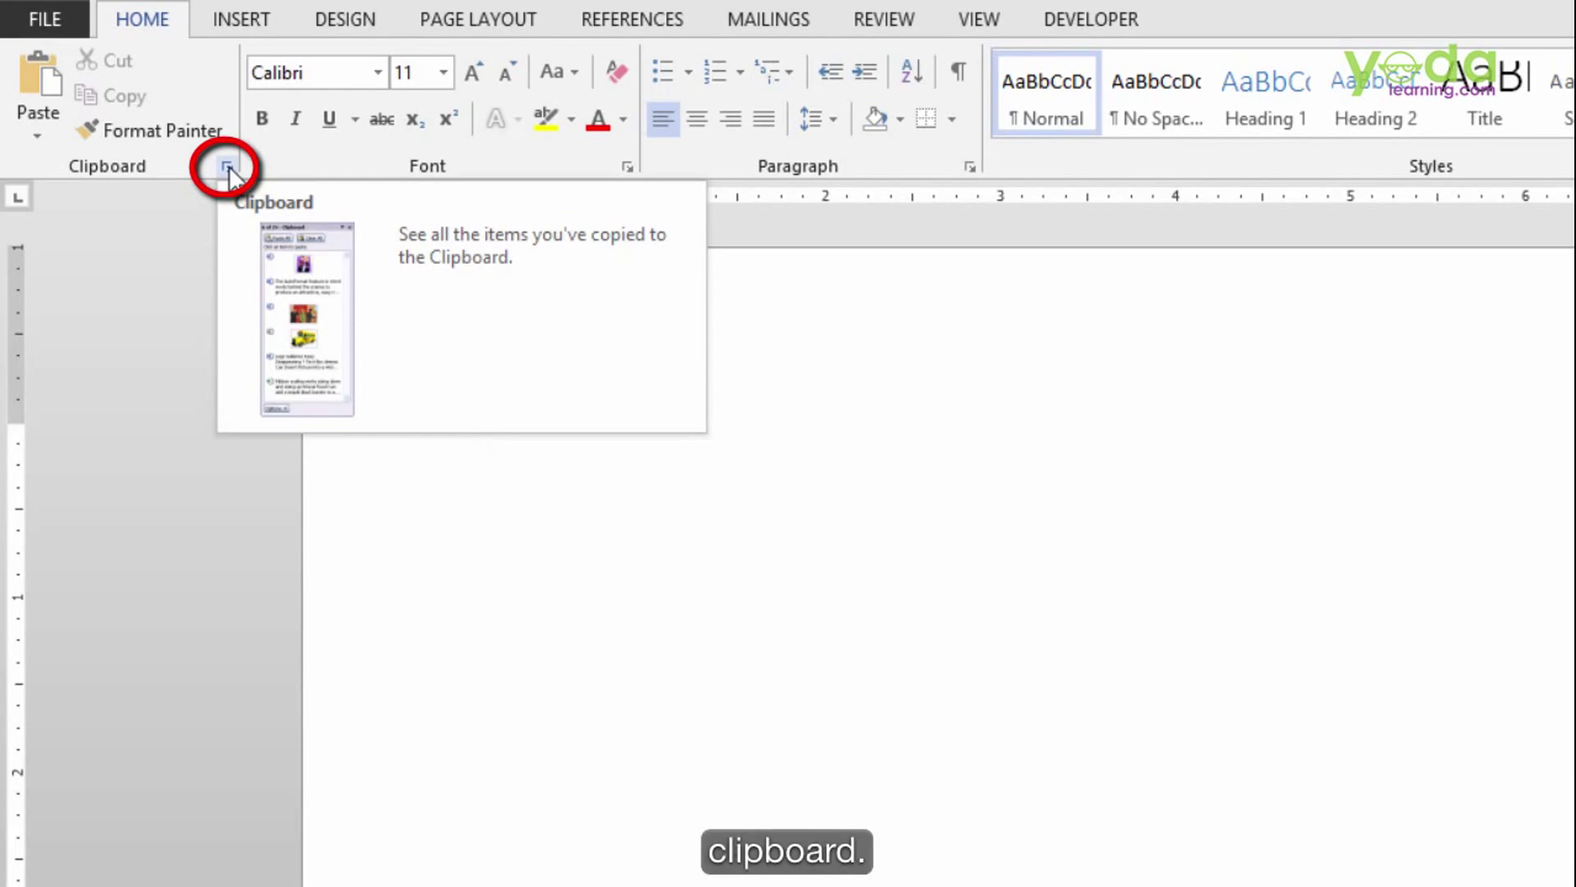
pyautogui.click(227, 167)
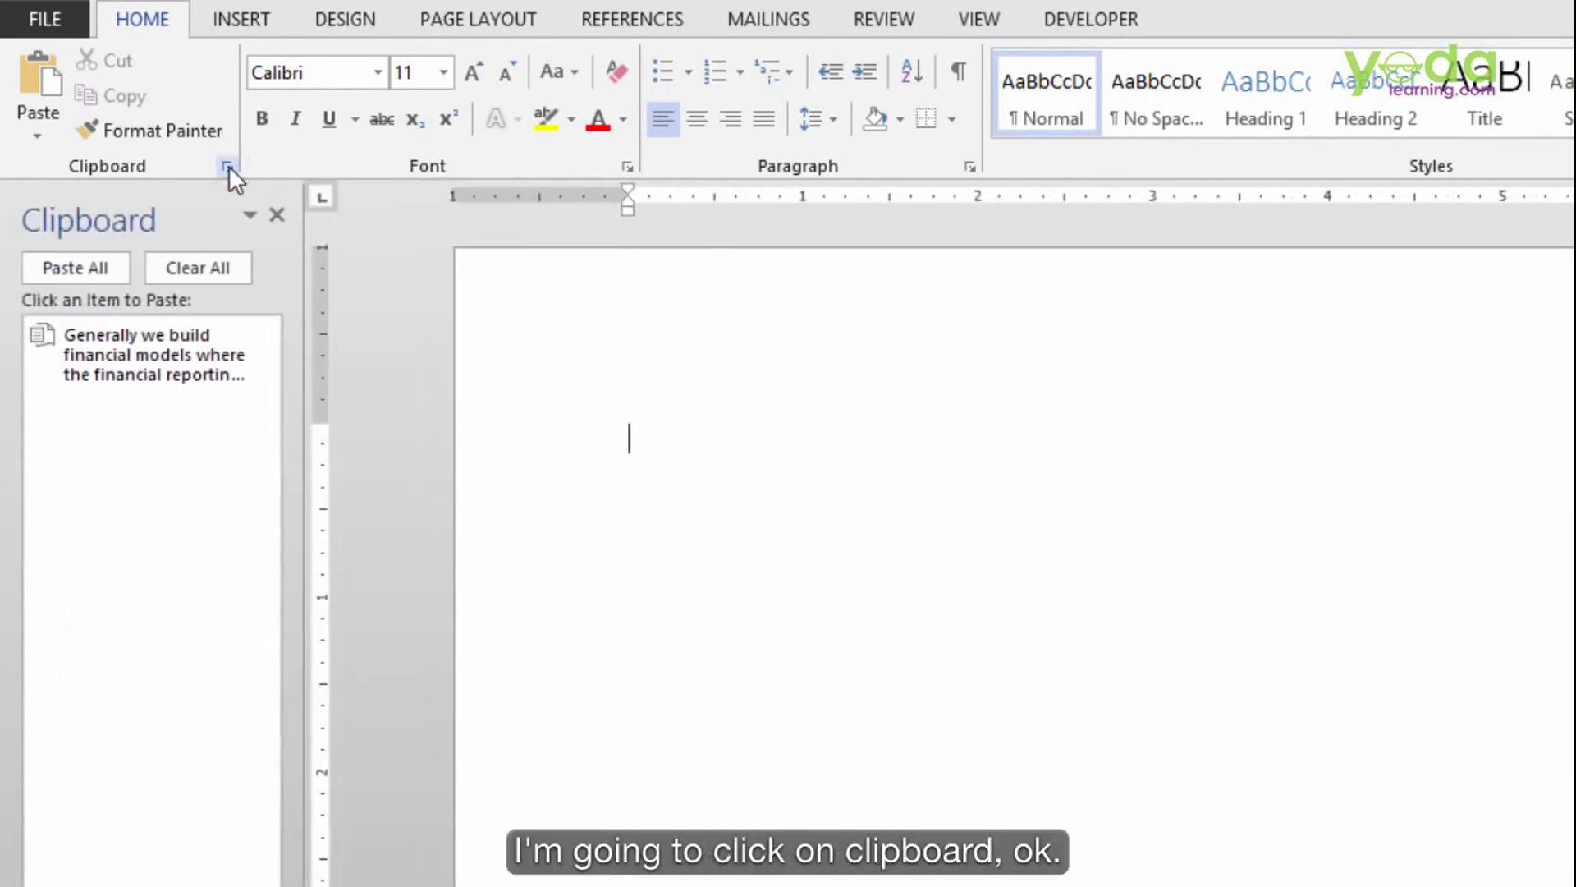
pyautogui.click(220, 278)
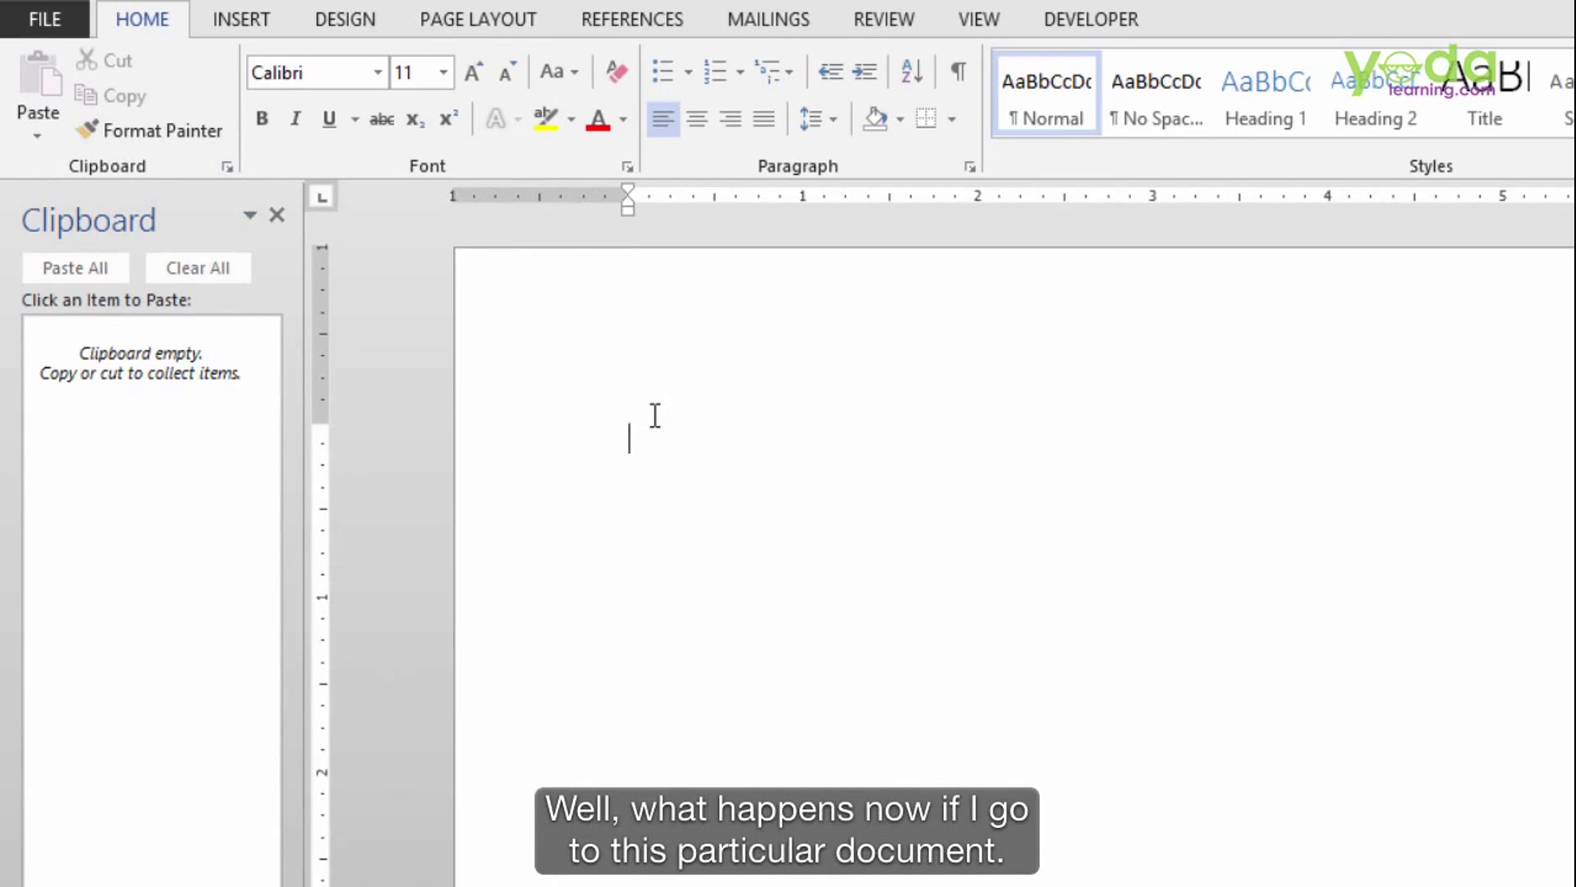
# Copy three ind-as-pocket-guide lines: the opening summary, 'It aims to present…', and the June 2015 line
pyautogui.hotkey('alt', 'Tab')
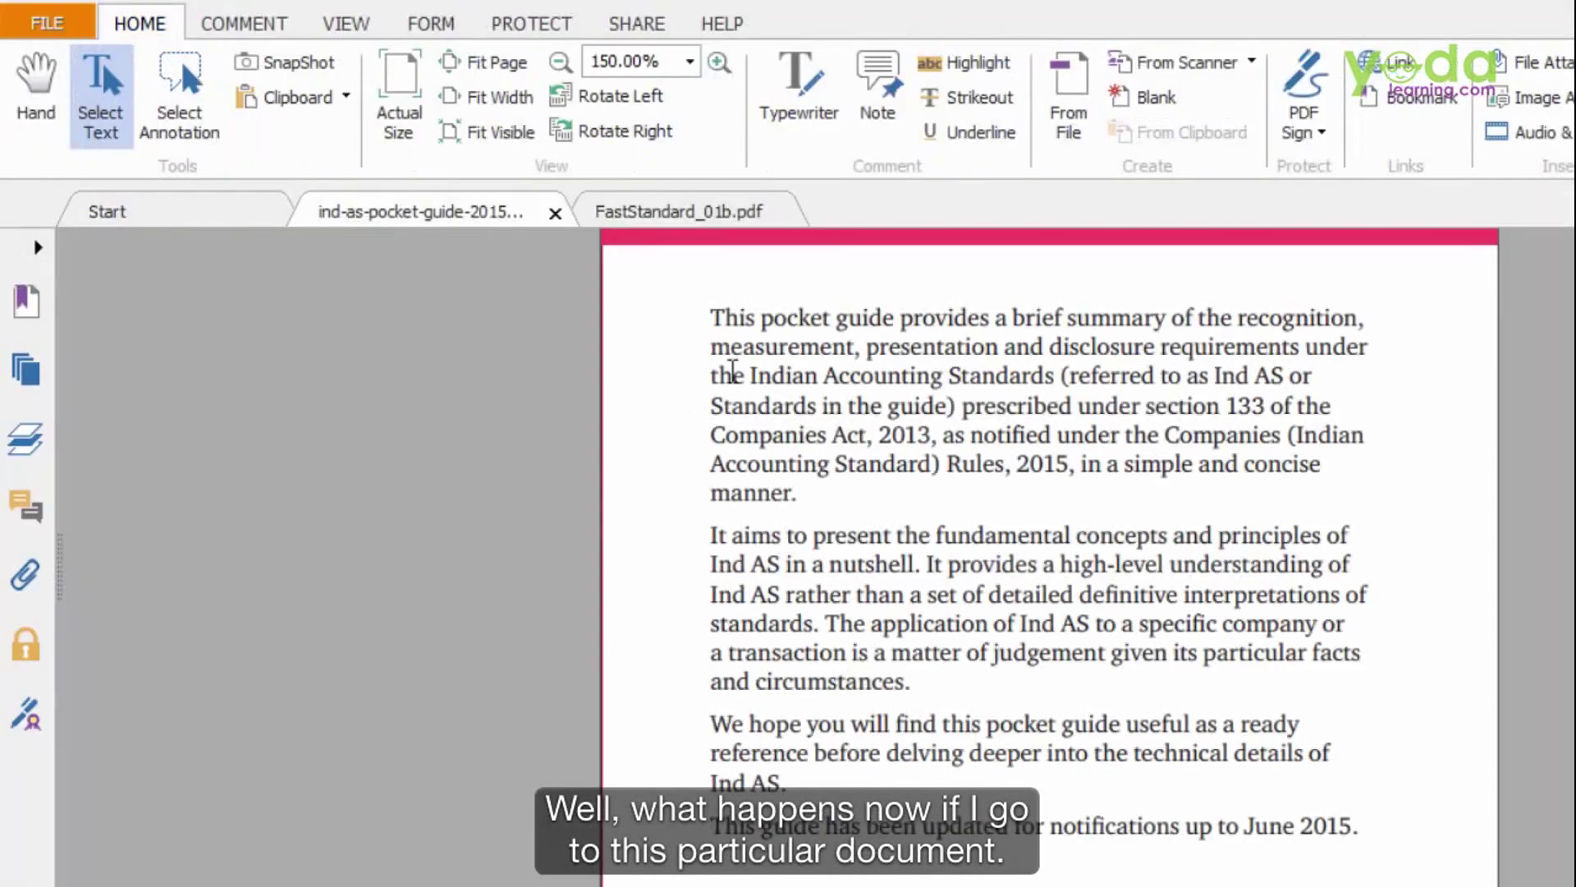
pyautogui.moveTo(720, 318); pyautogui.dragTo(1369, 324)
pyautogui.hotkey('ctrl', 'c')
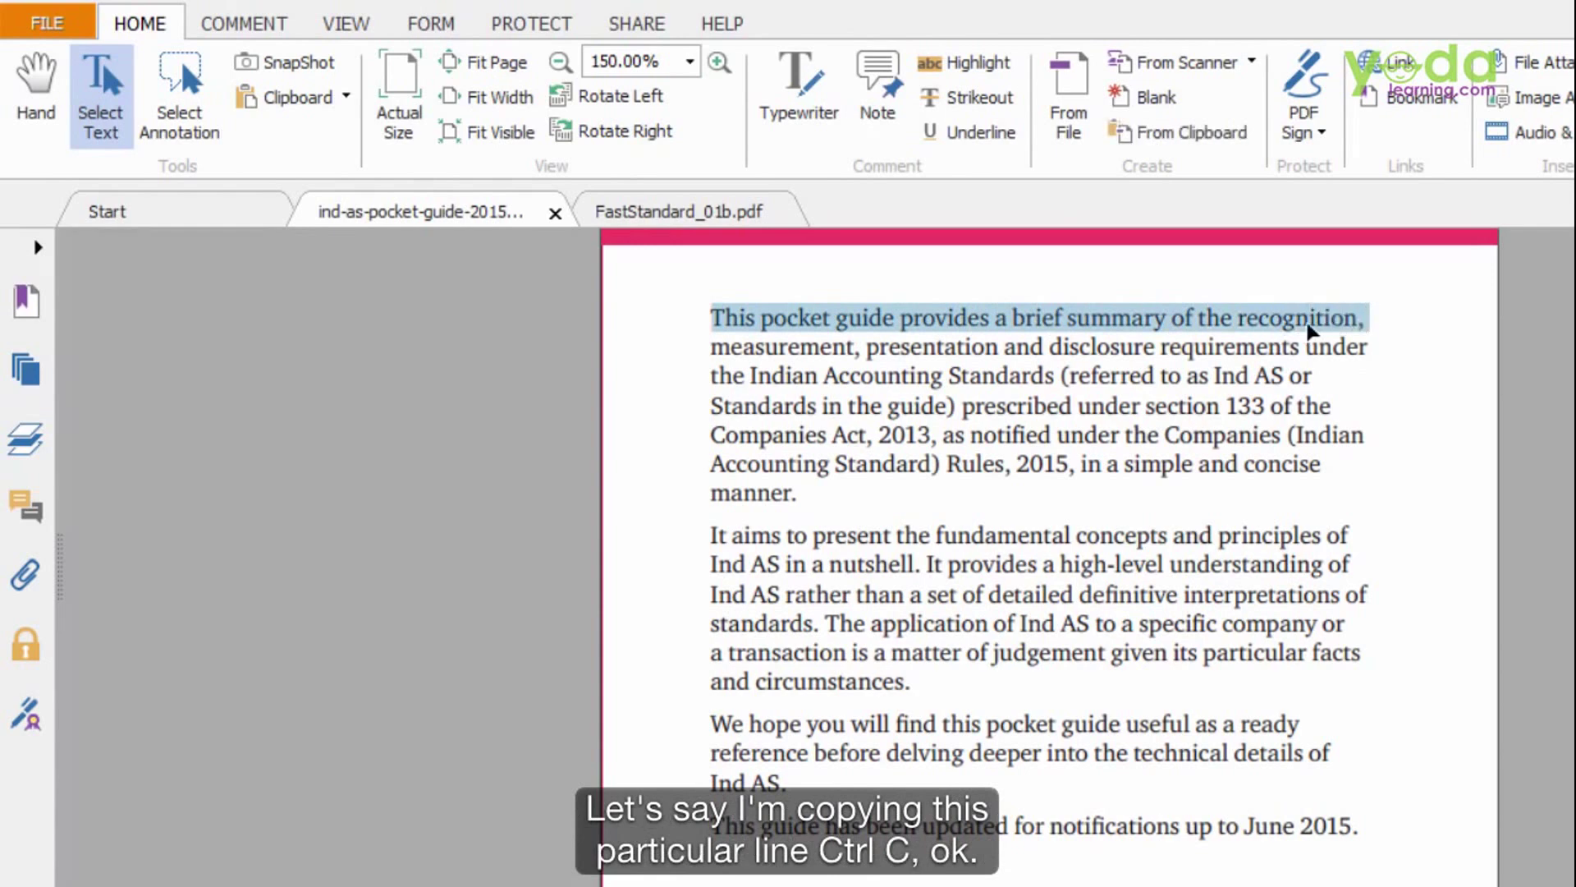
pyautogui.moveTo(711, 536); pyautogui.dragTo(1362, 535)
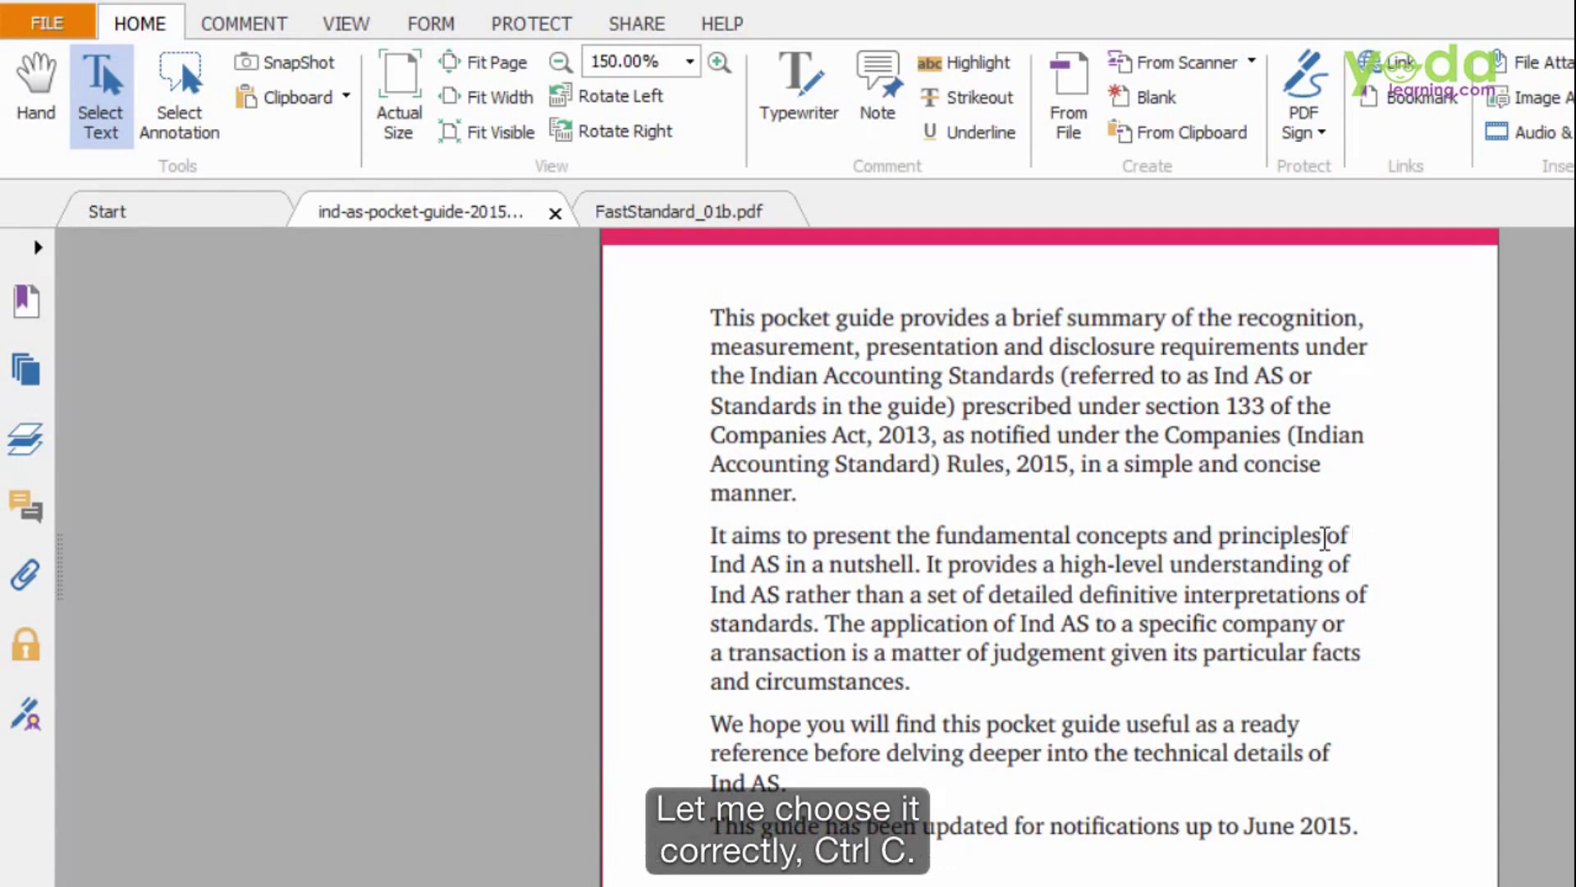
pyautogui.moveTo(711, 535); pyautogui.dragTo(916, 565)
pyautogui.hotkey('ctrl', 'c')
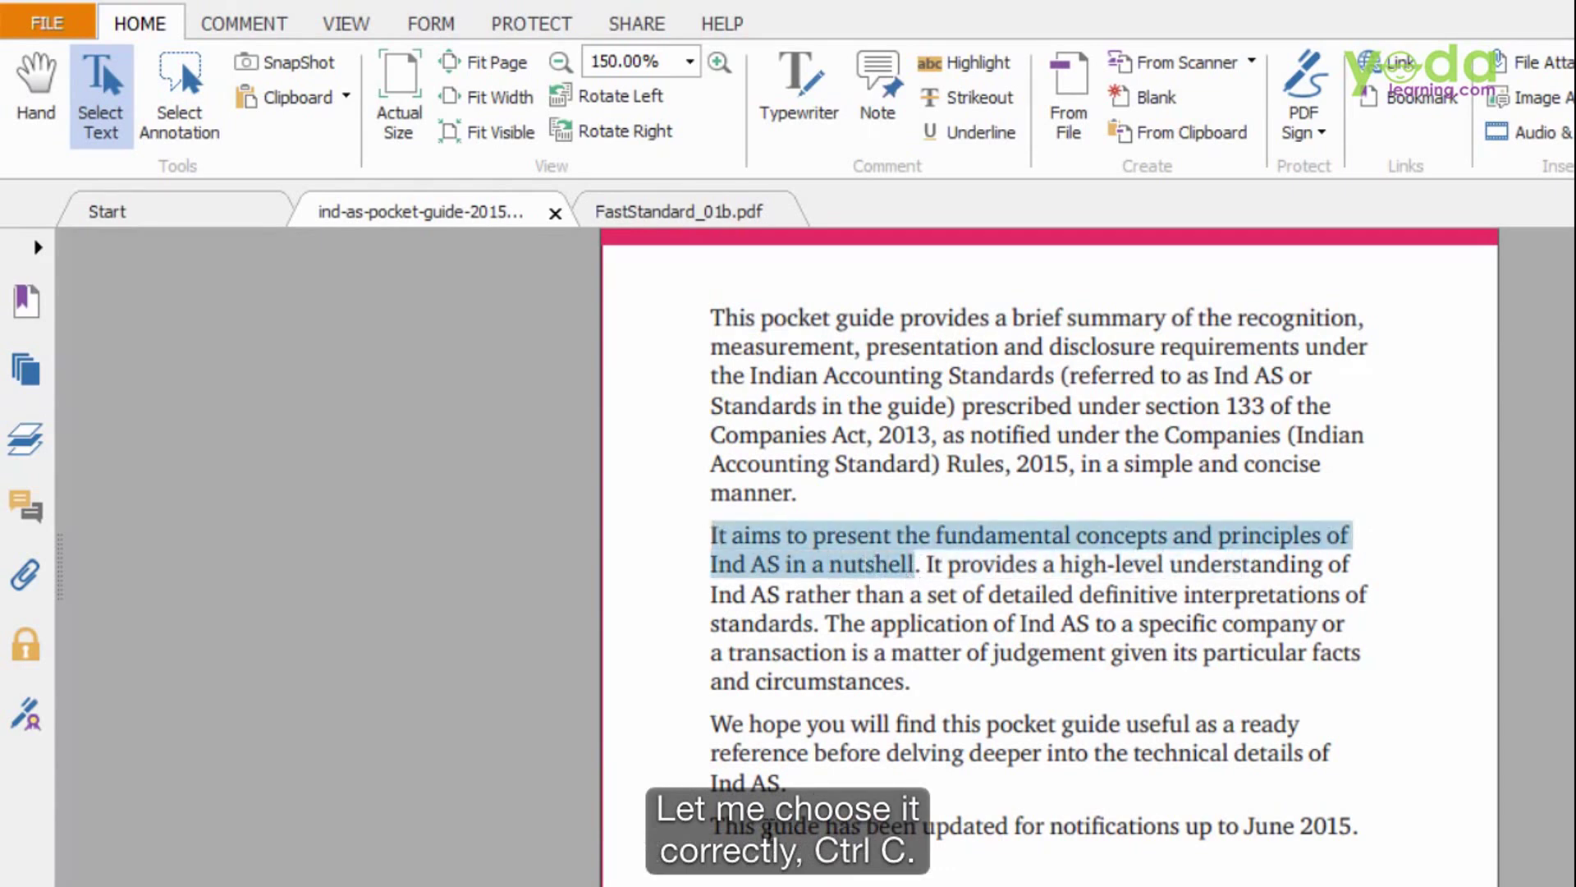
pyautogui.moveTo(711, 826); pyautogui.dragTo(1380, 804)
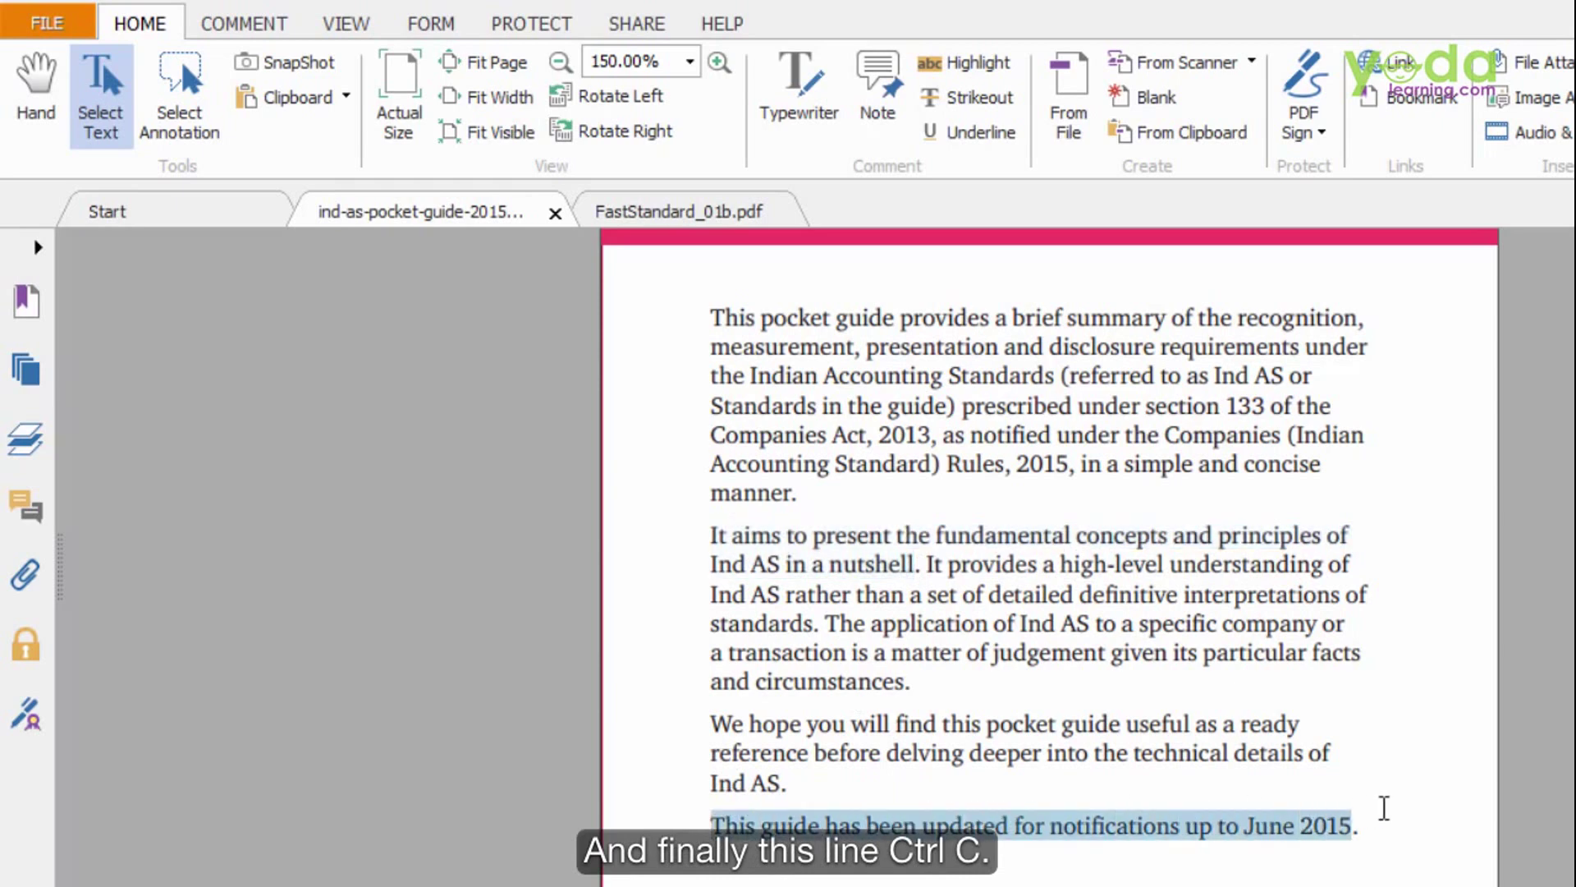
# Copy the FastStandard 'Generally … basis.' sentence and return to Word
pyautogui.click(714, 211)
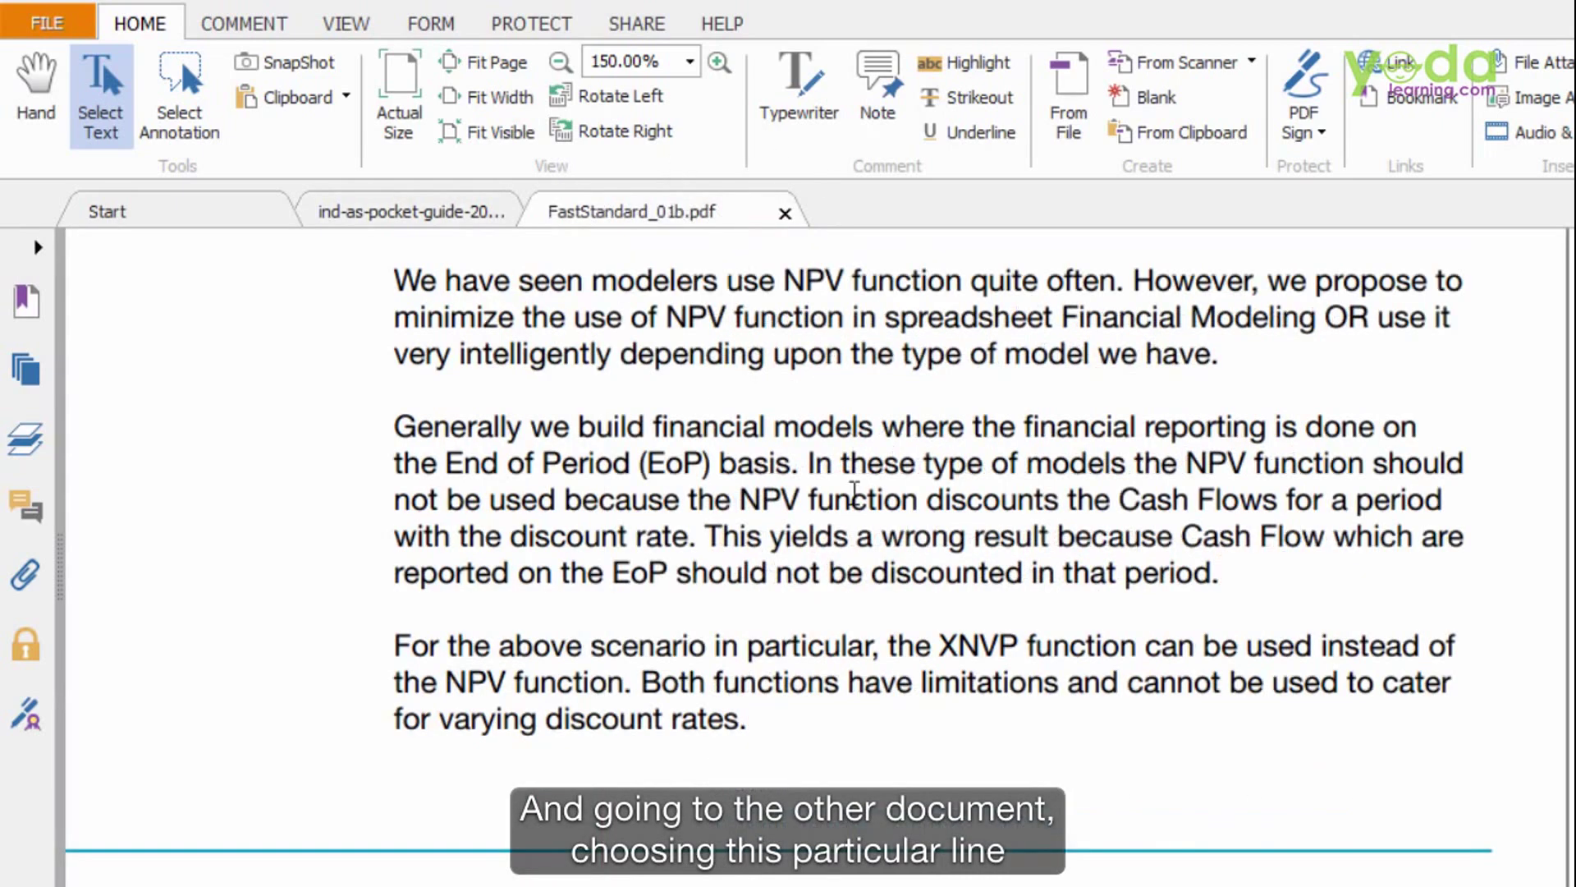
pyautogui.moveTo(396, 435); pyautogui.dragTo(804, 469)
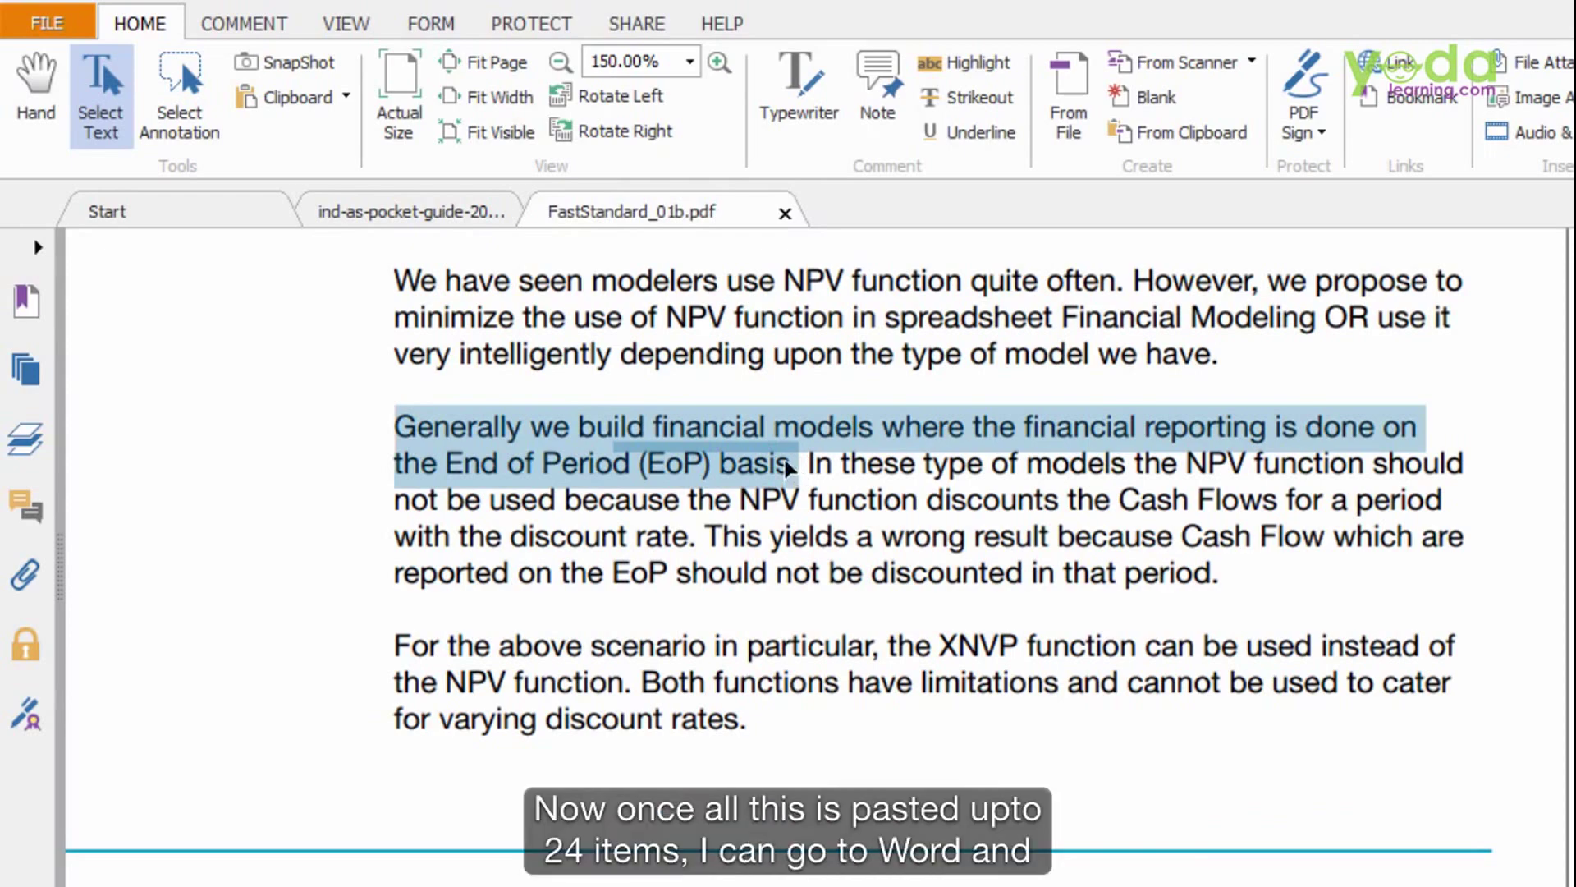
pyautogui.hotkey('alt', 'Tab')
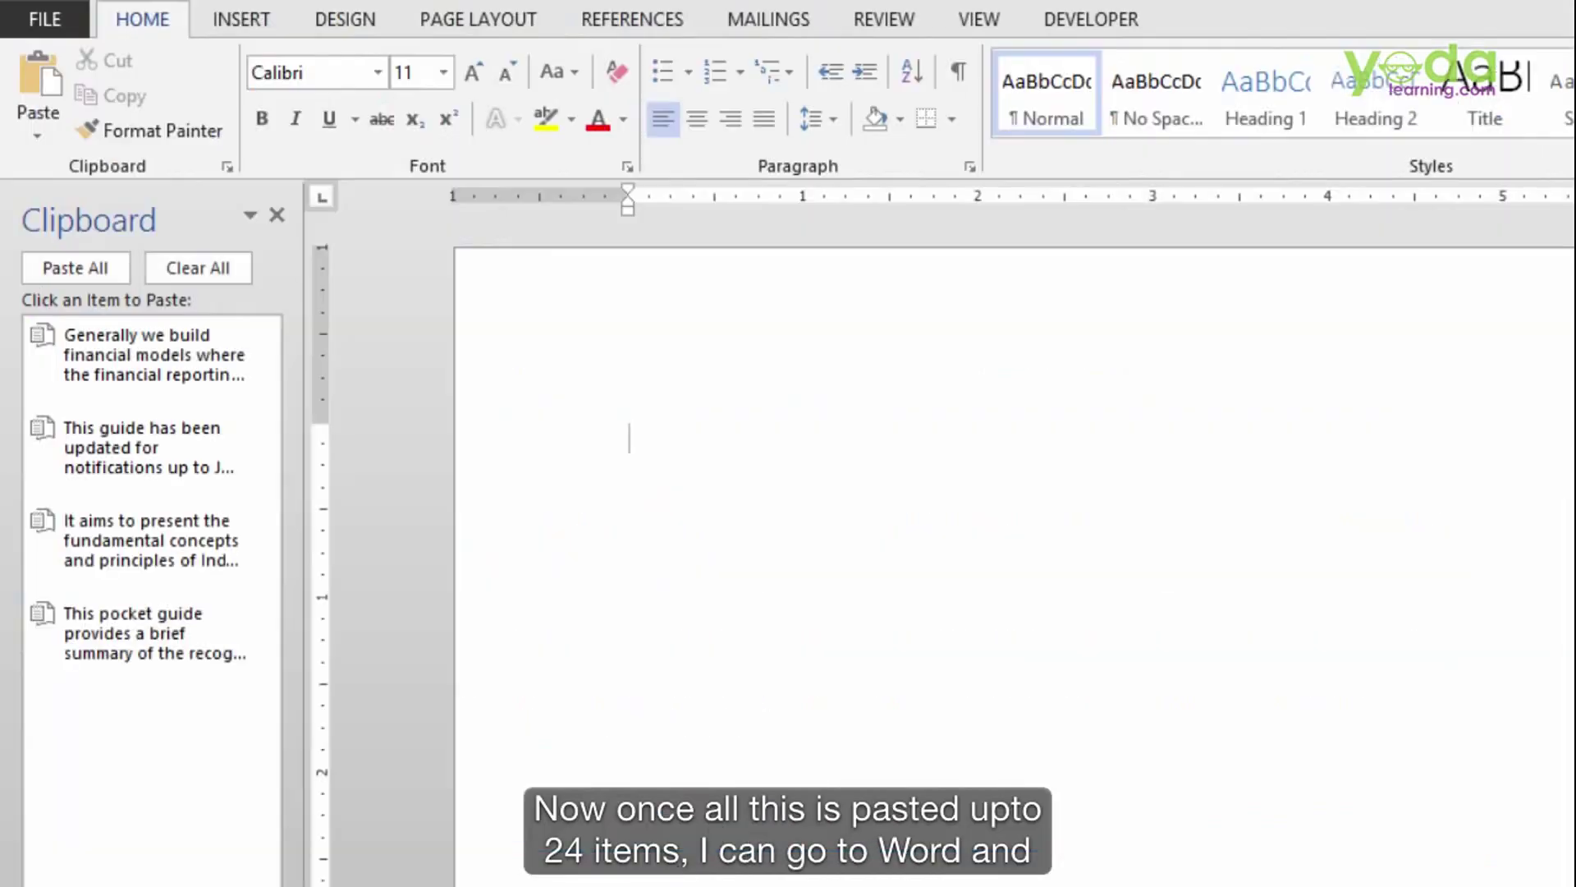
# Paste the three pocket-guide lines from the Clipboard pane in order
pyautogui.click(153, 620)
pyautogui.press('Return')
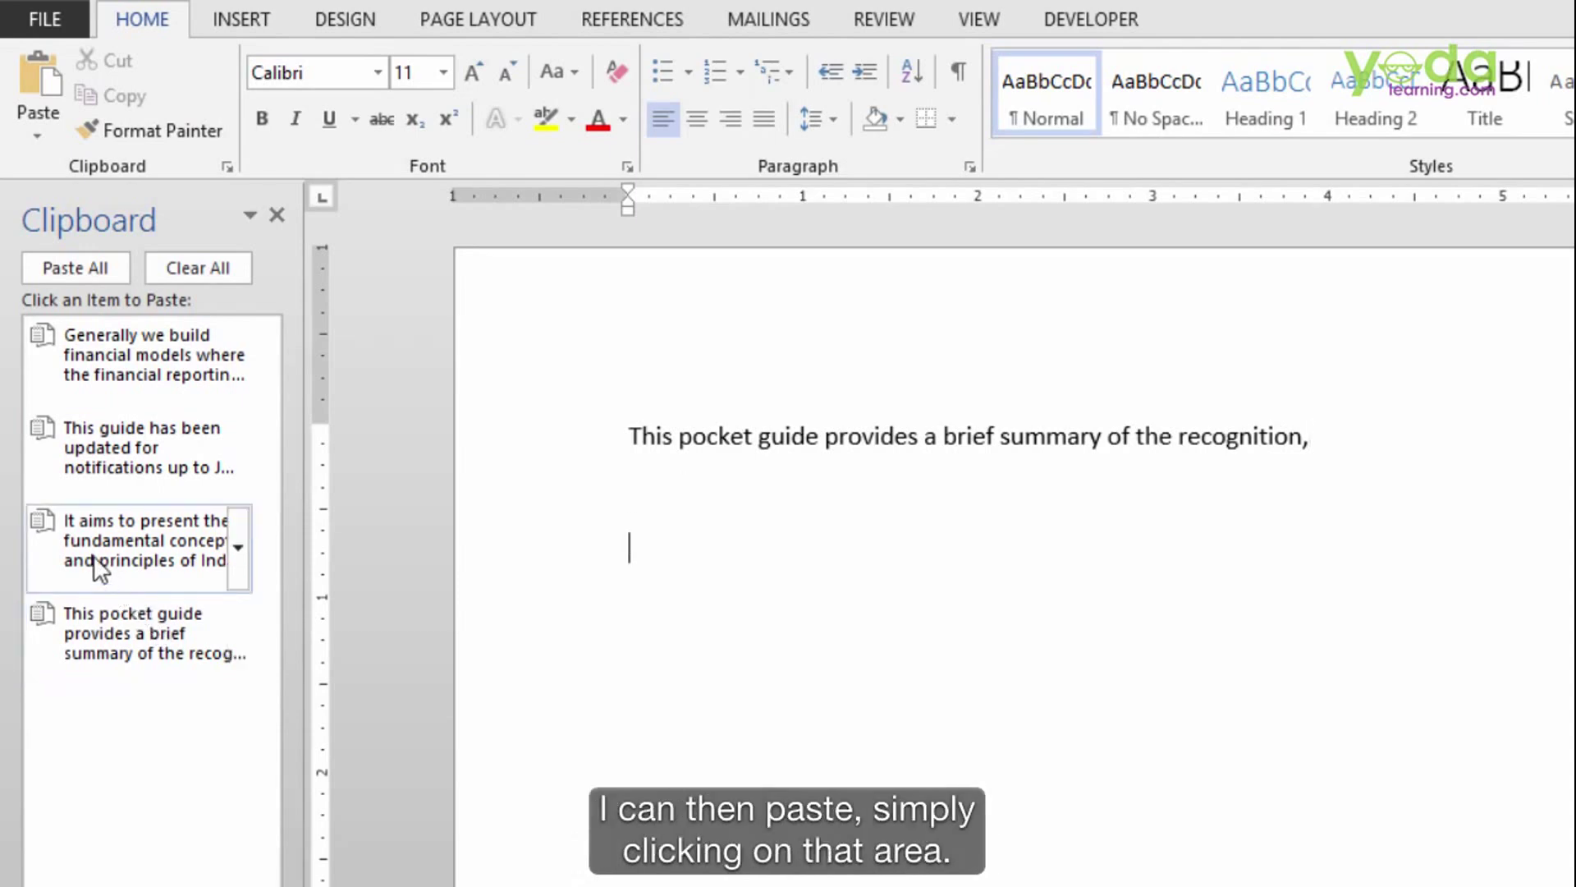
pyautogui.click(105, 568)
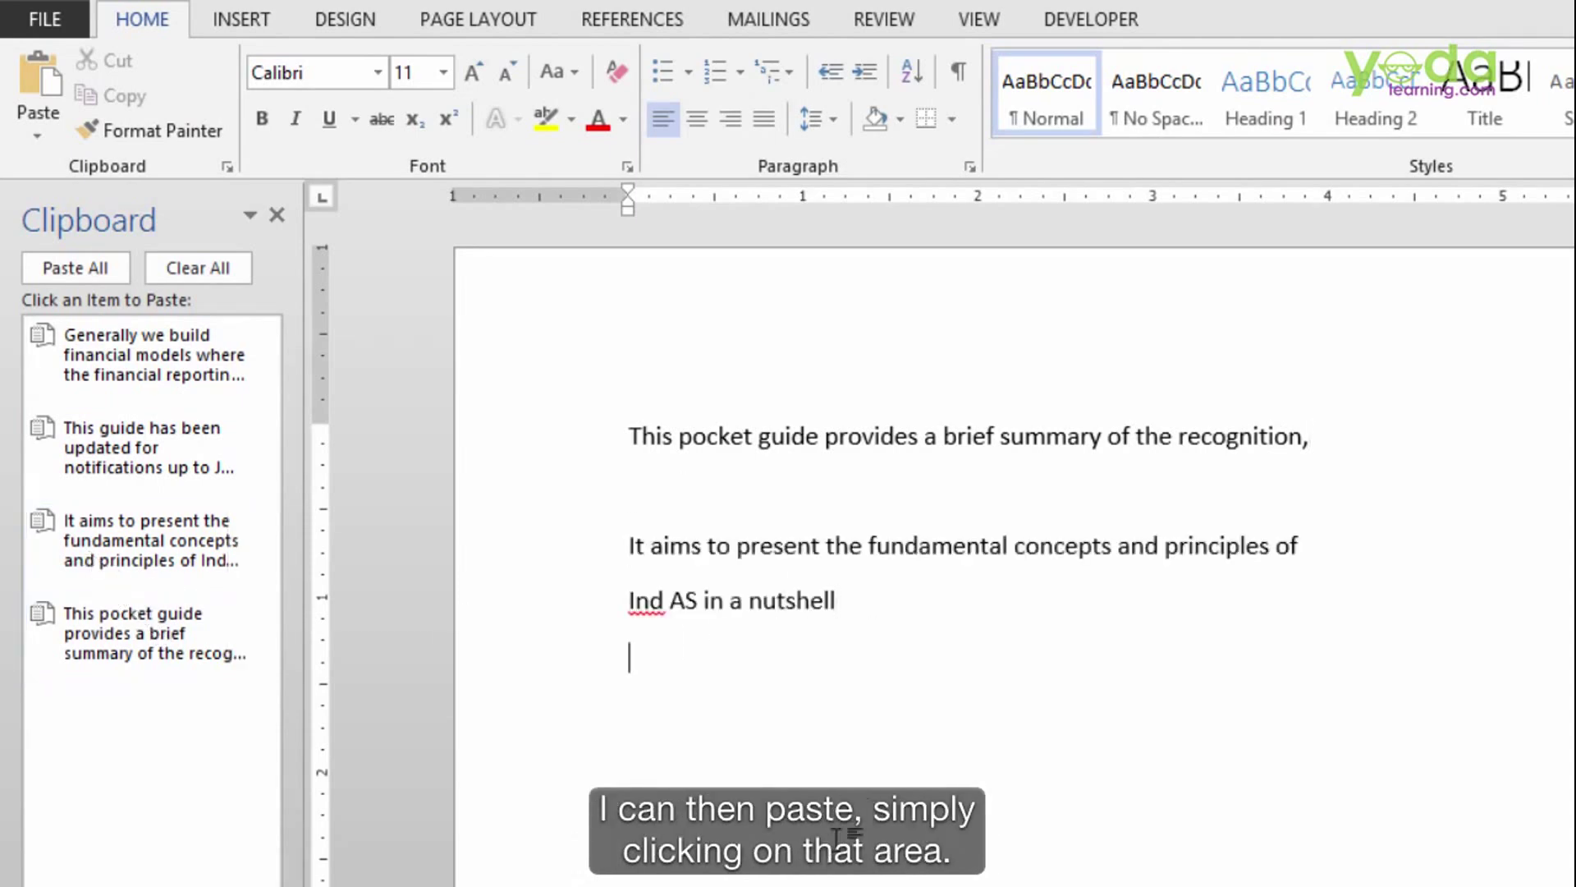
pyautogui.click(209, 441)
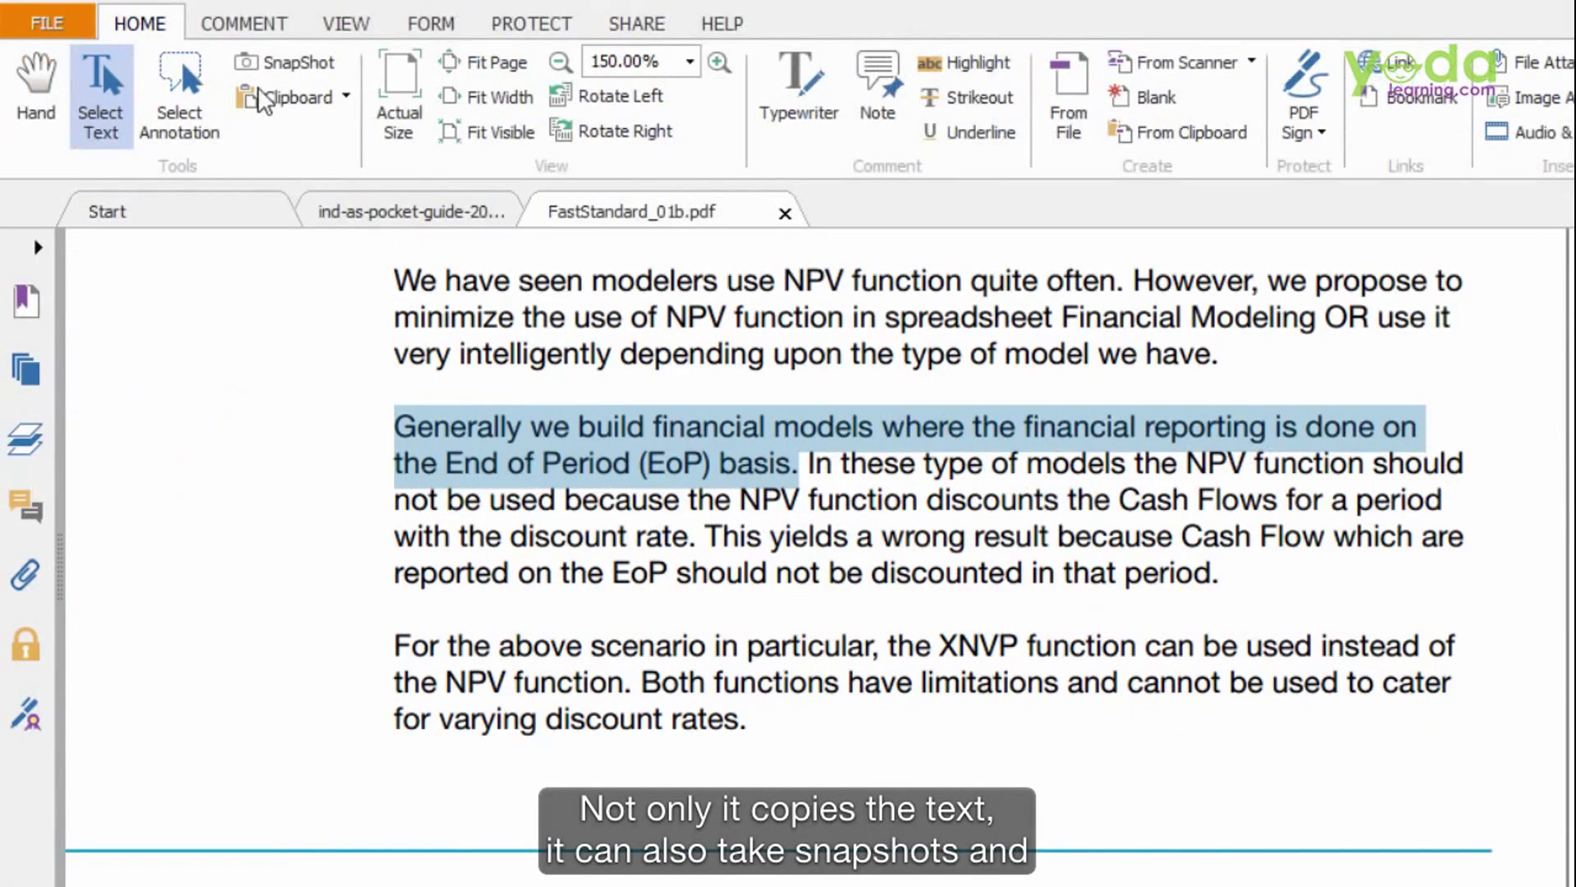
# Take a SnapShot of the PDF's functions heading onto the clipboard
pyautogui.click(281, 60)
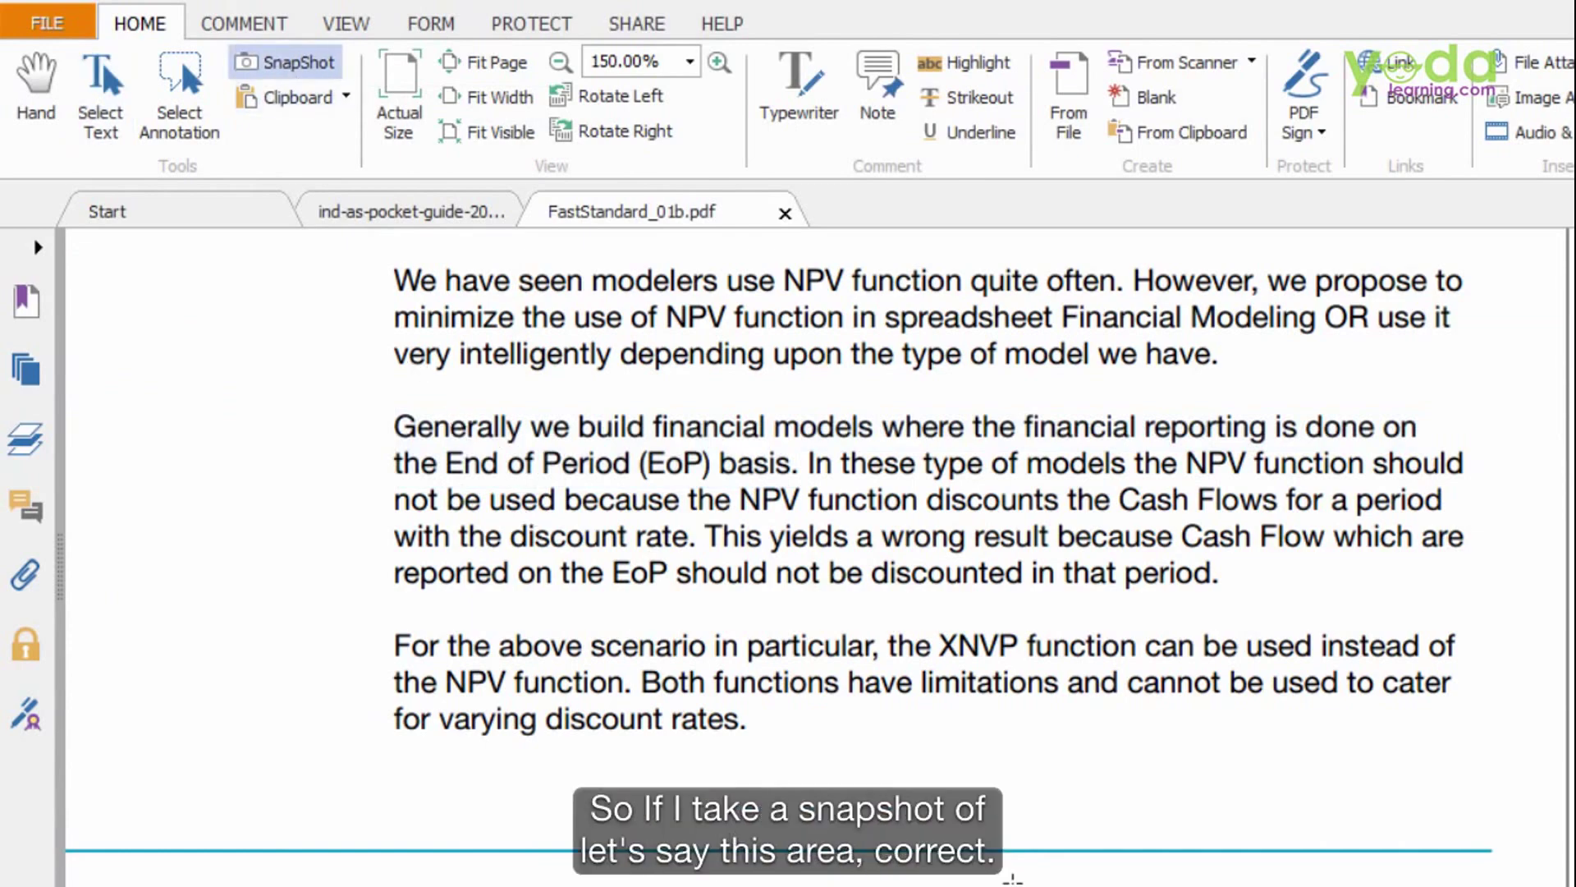
pyautogui.scroll(-3, 1012, 878)
pyautogui.moveTo(874, 452); pyautogui.dragTo(1443, 815)
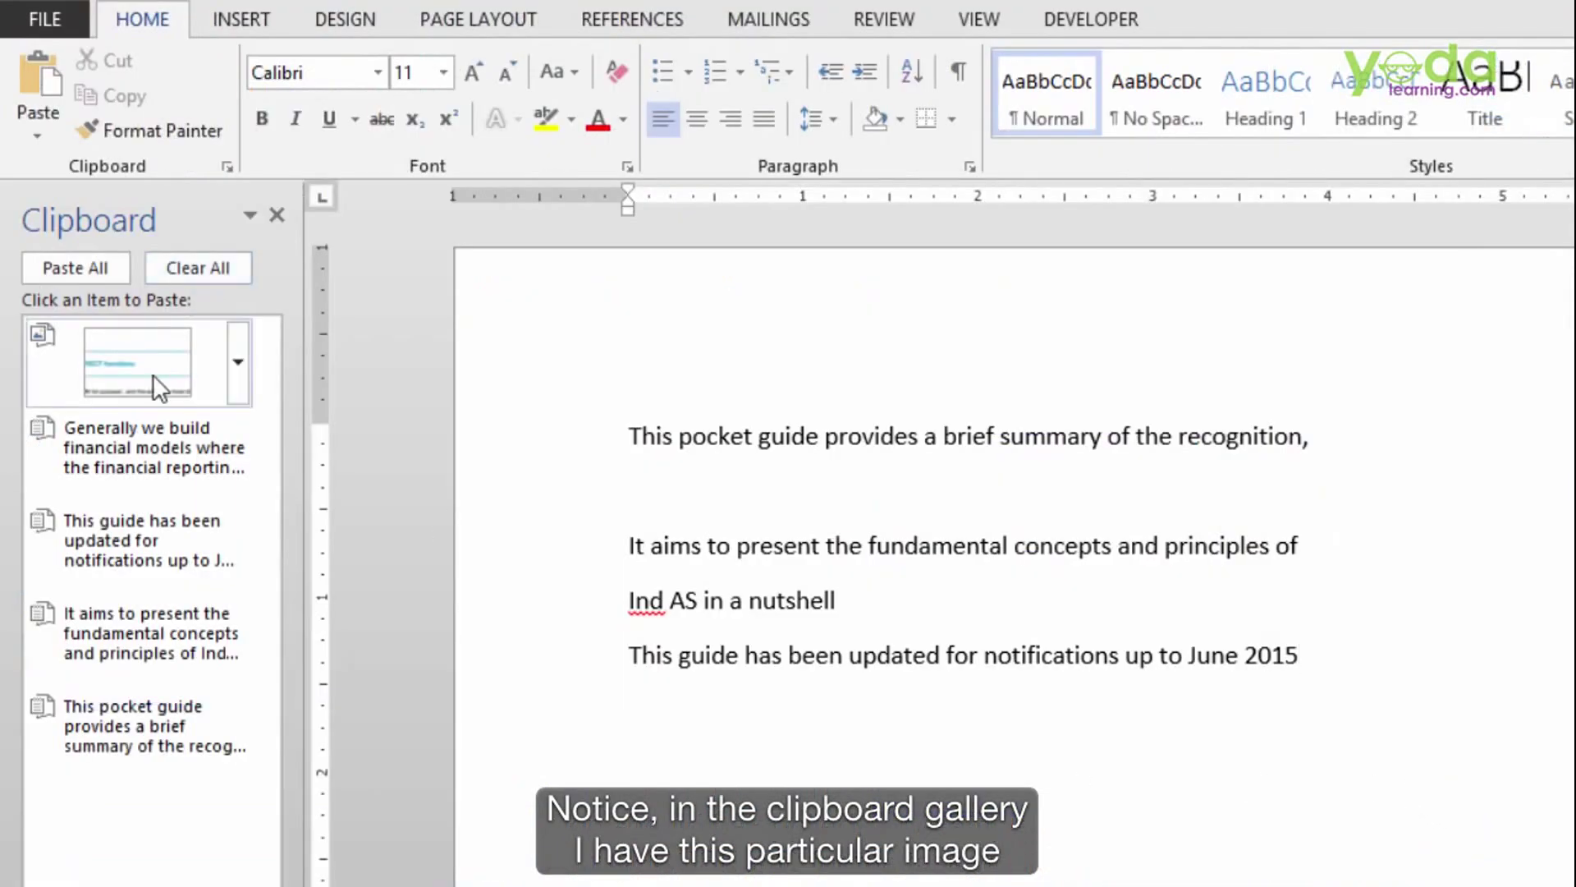
# Paste the PDF functions snapshot below the lines and close the Clipboard pane
pyautogui.click(148, 373)
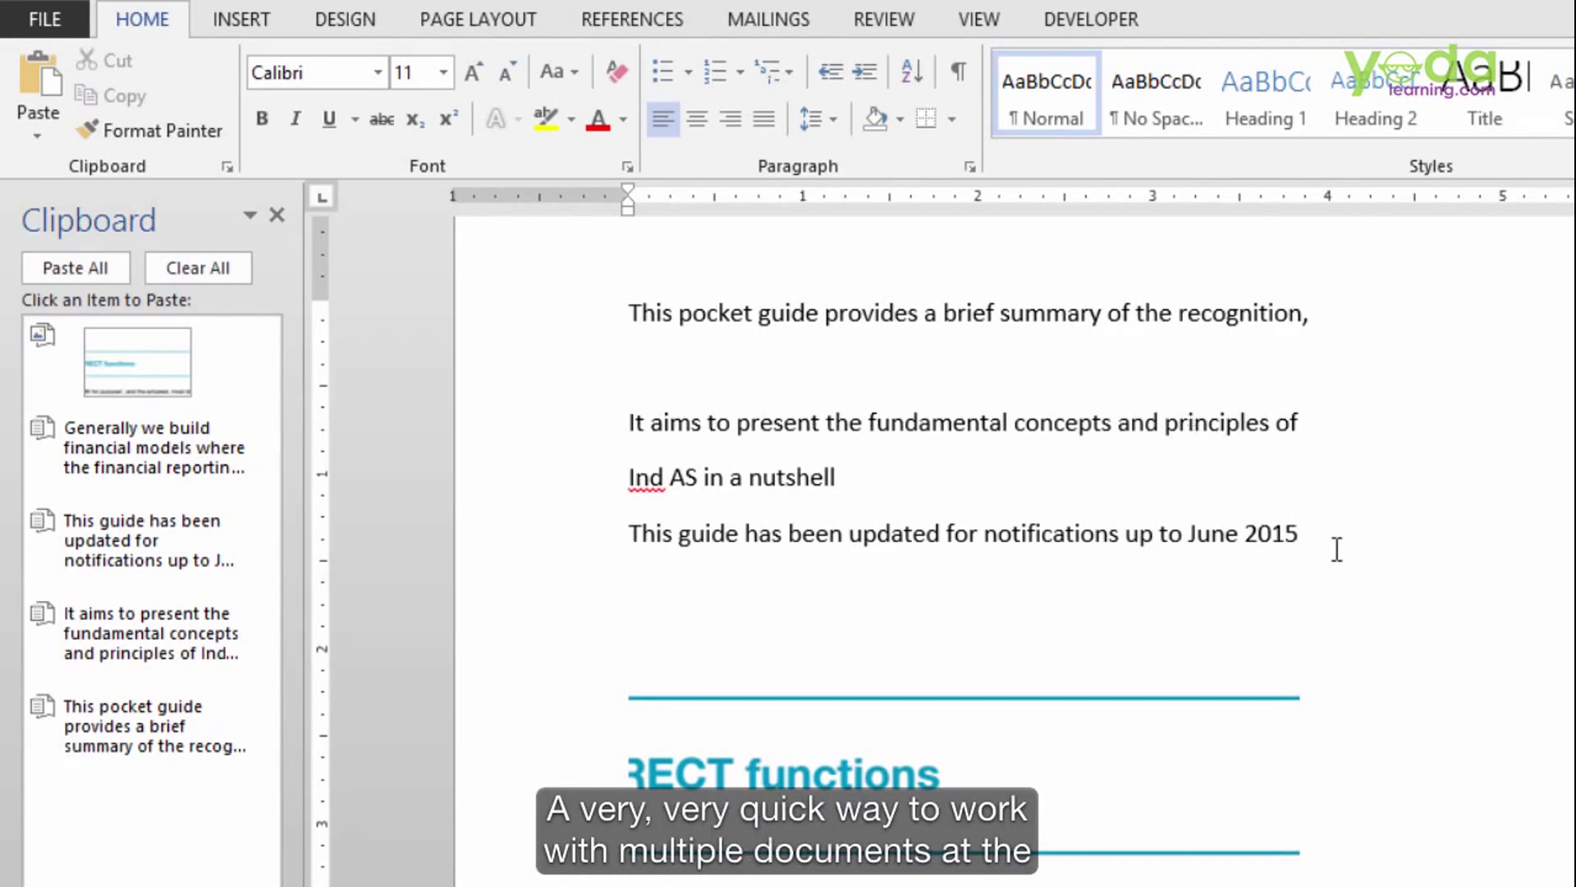
pyautogui.scroll(3, 1336, 549)
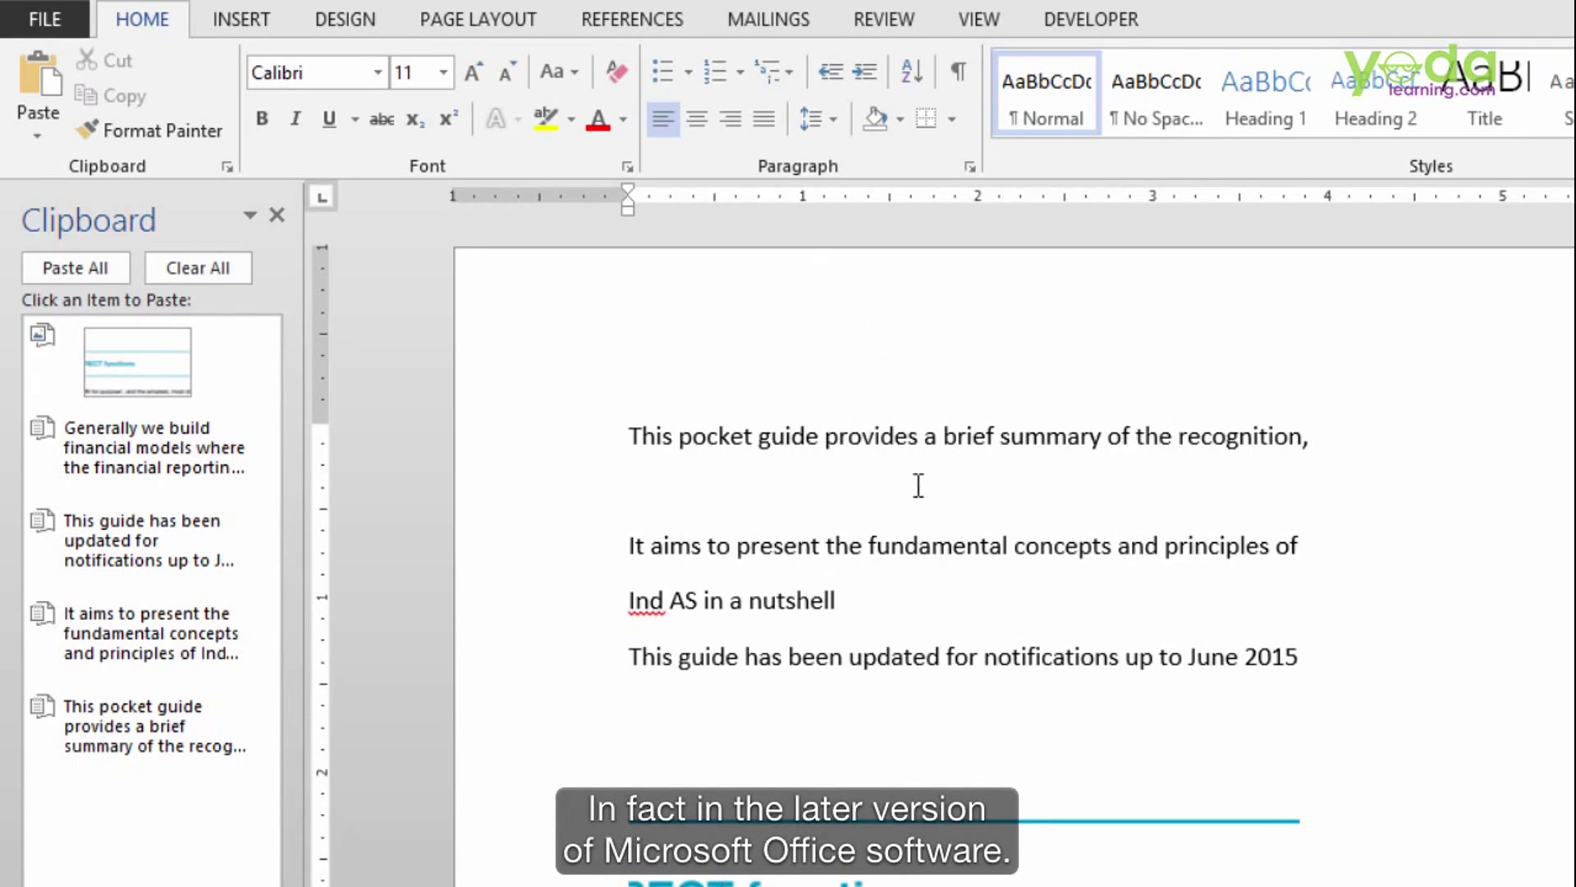
pyautogui.click(276, 215)
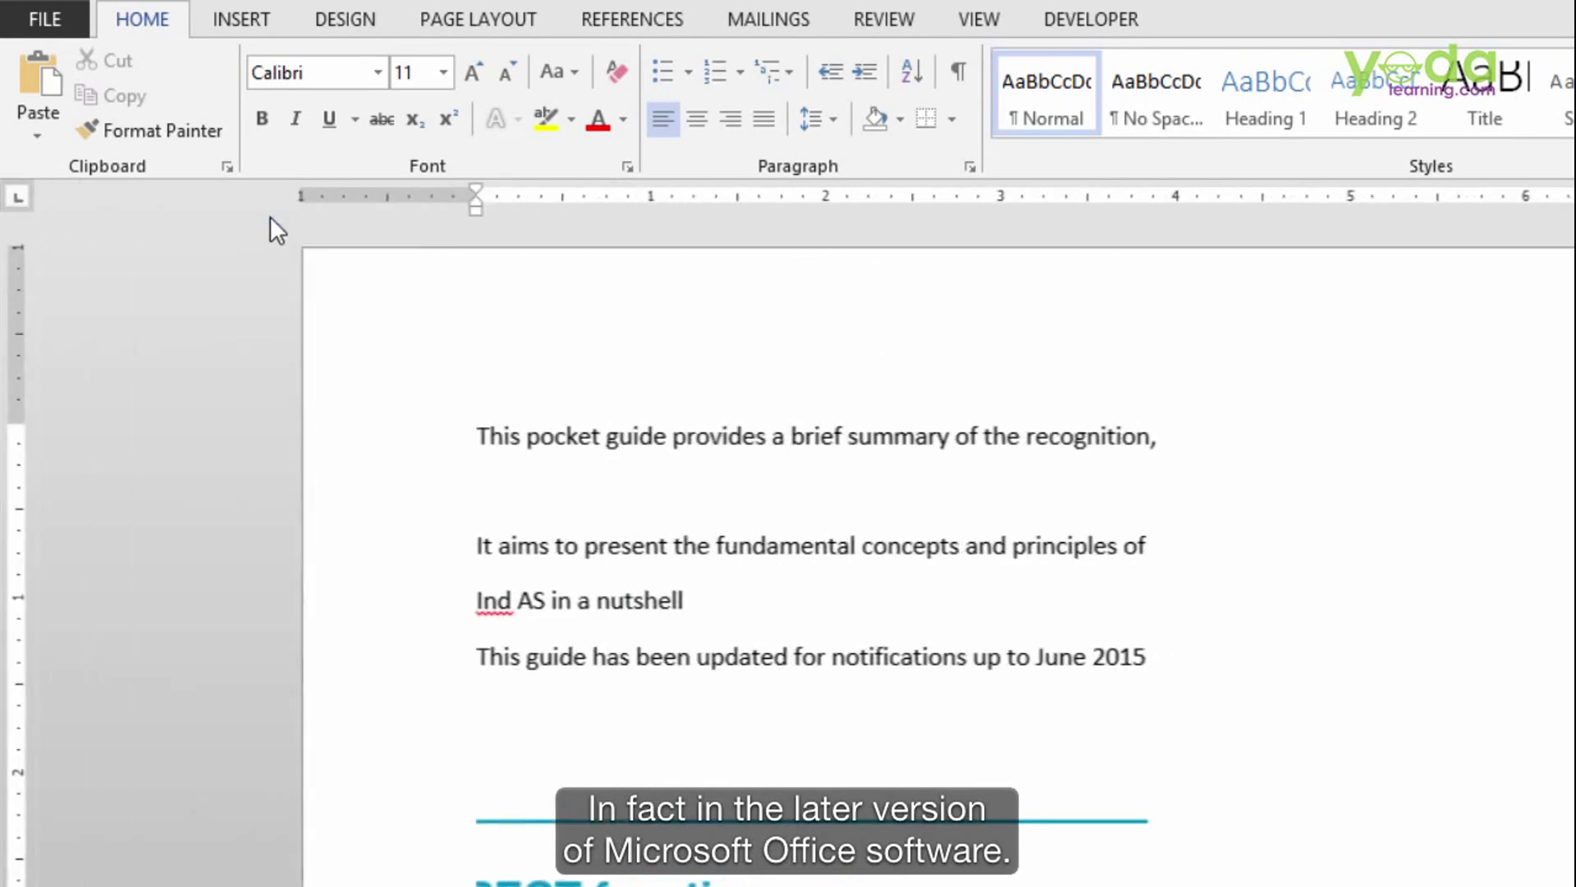
pyautogui.doubleClick(700, 447)
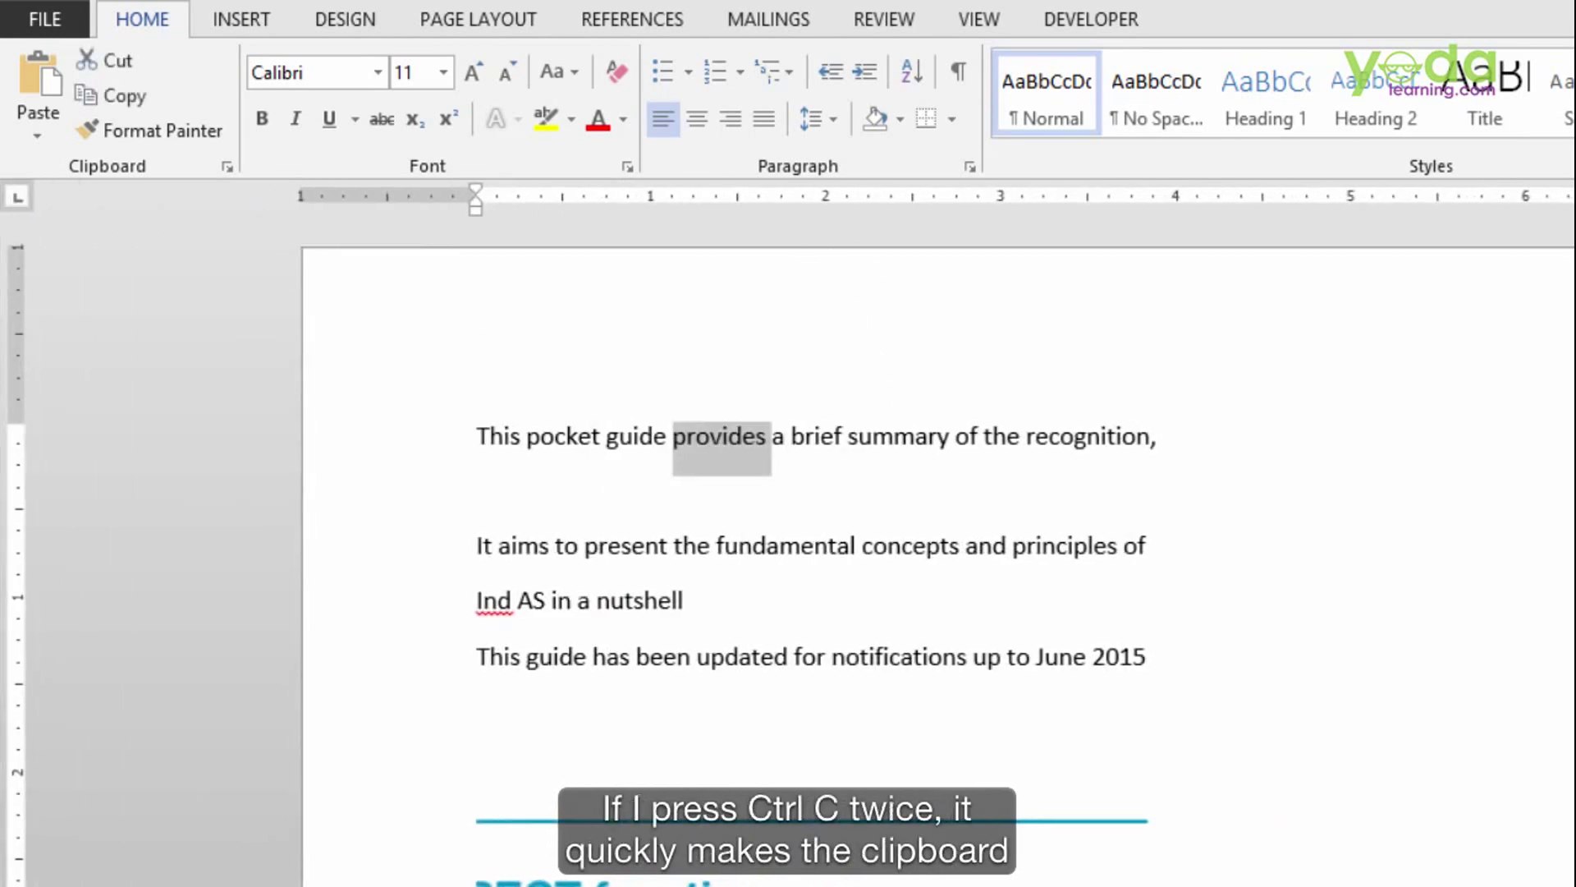
# Show and close the Clipboard pane, then delete all text and the snapshot
pyautogui.hotkey('ctrl', 'c')
pyautogui.hotkey('ctrl', 'c')
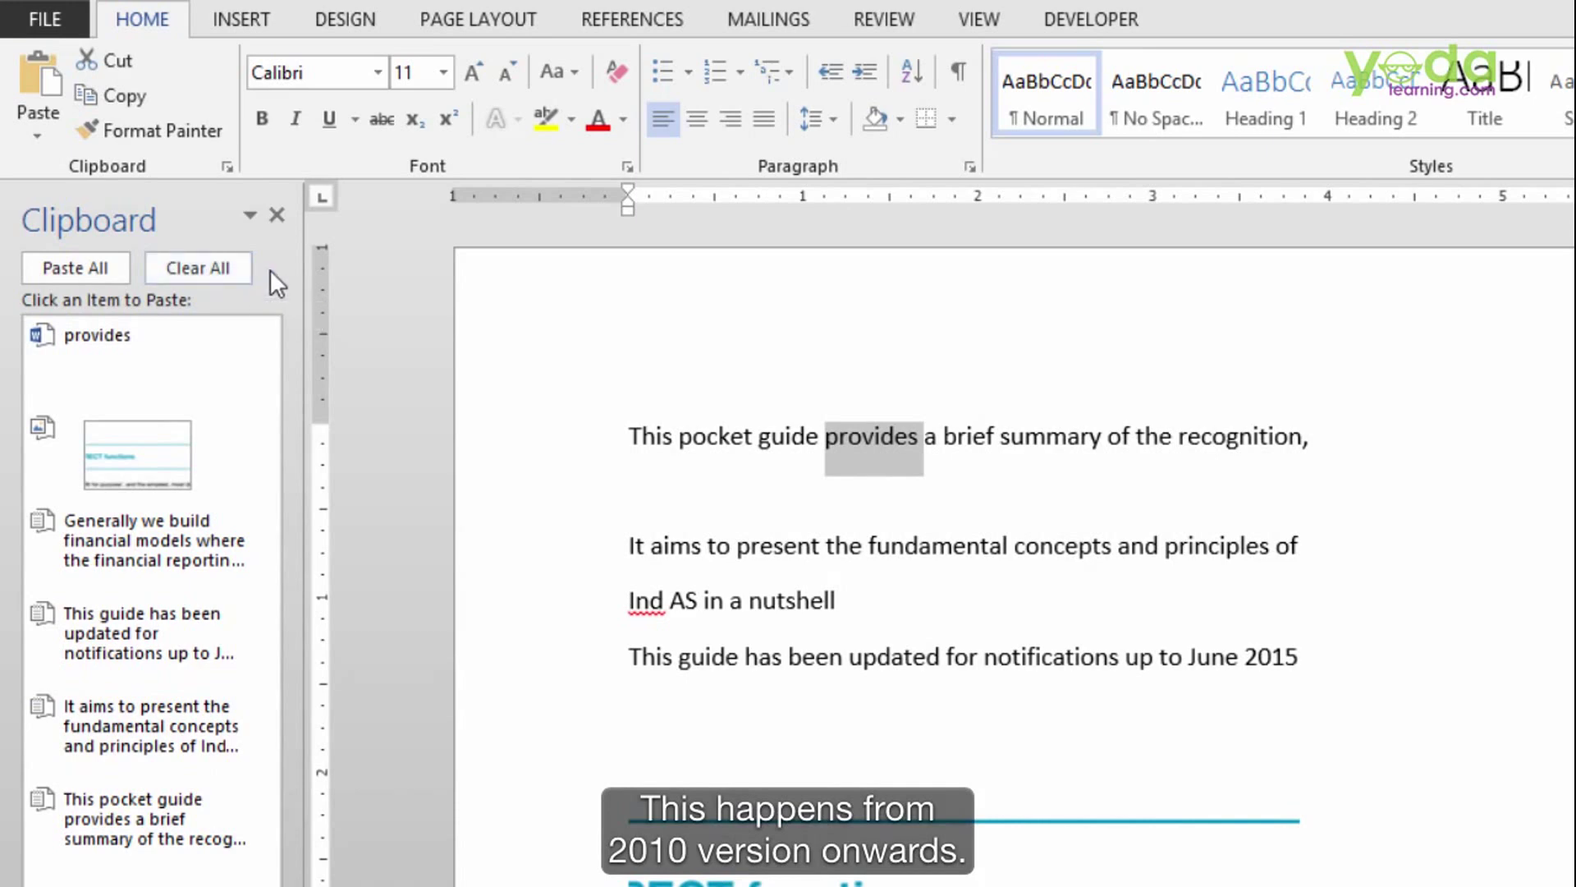
pyautogui.click(277, 215)
pyautogui.hotkey('ctrl', 'a')
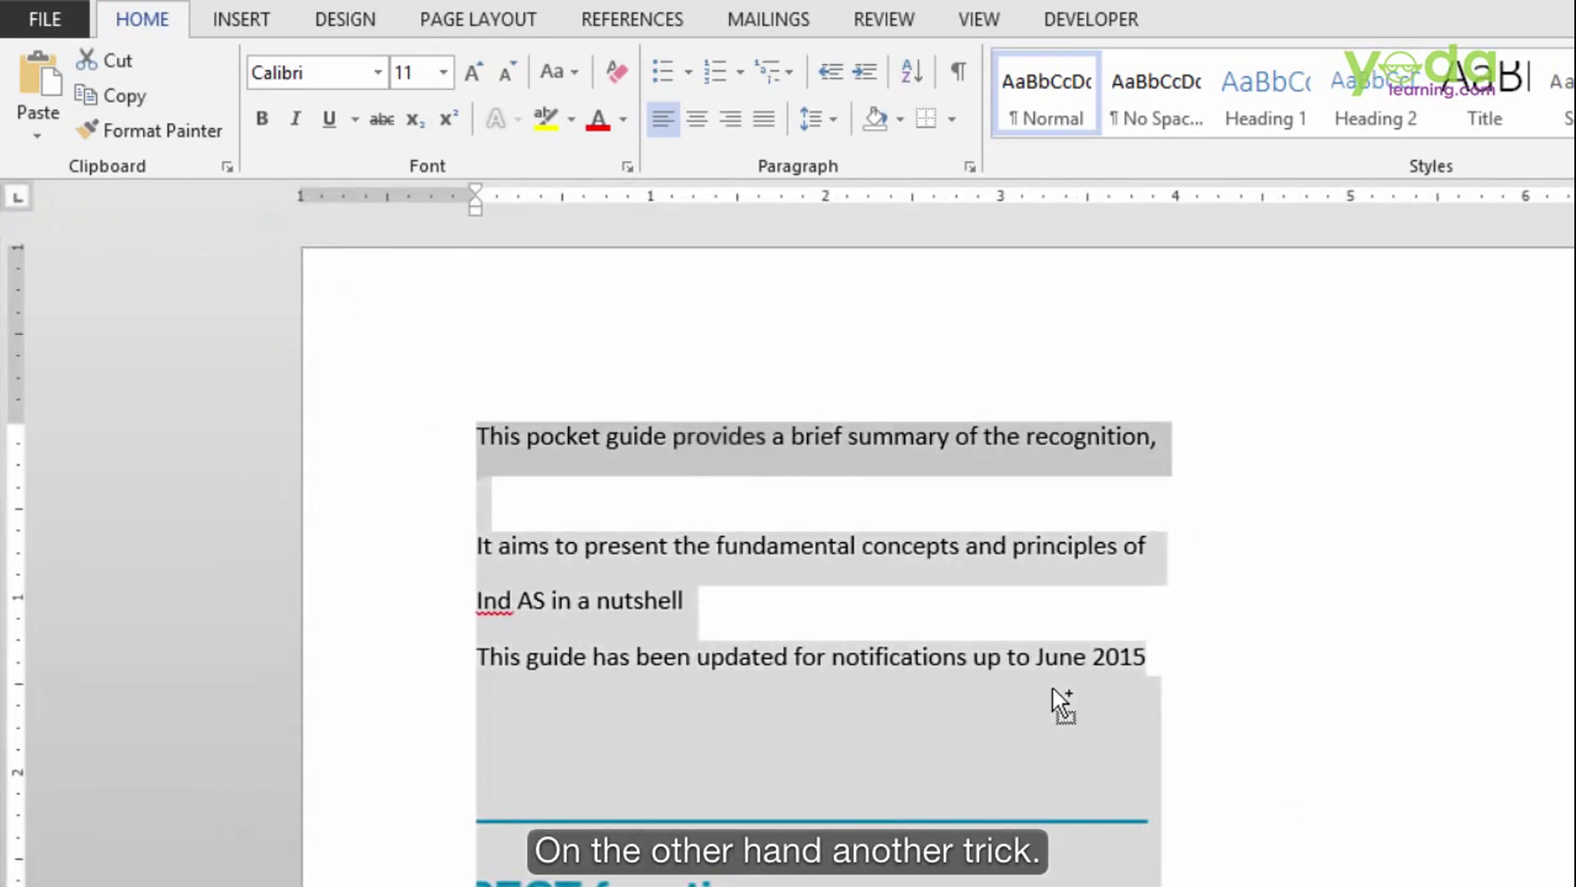
pyautogui.press('Delete')
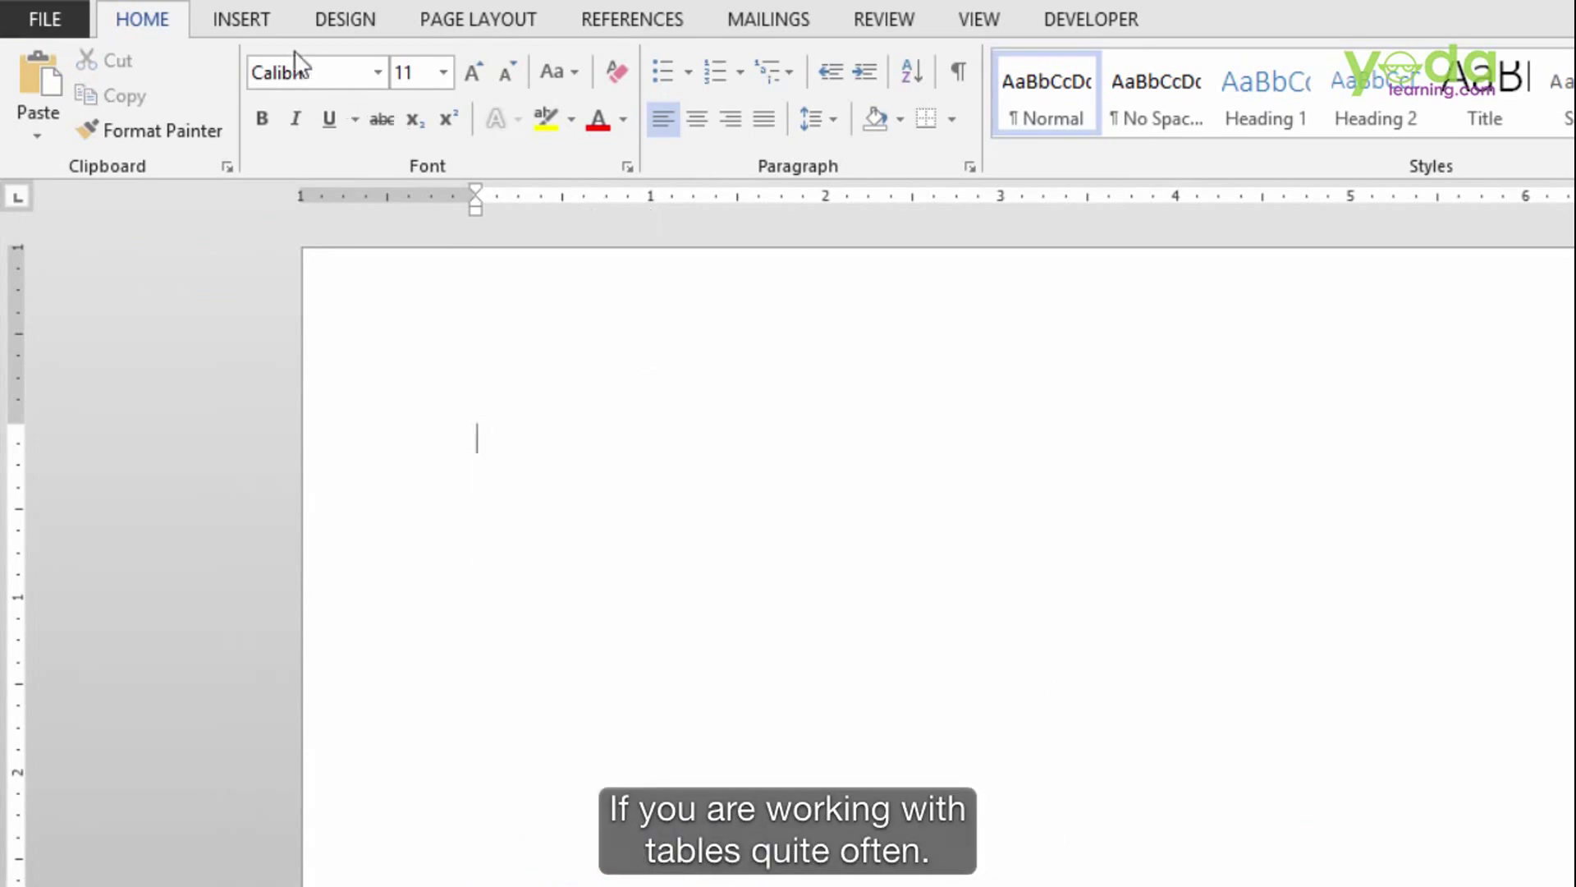
# Insert a 3x3 table, narrow its first column, and select the whole table
pyautogui.click(255, 20)
pyautogui.click(205, 135)
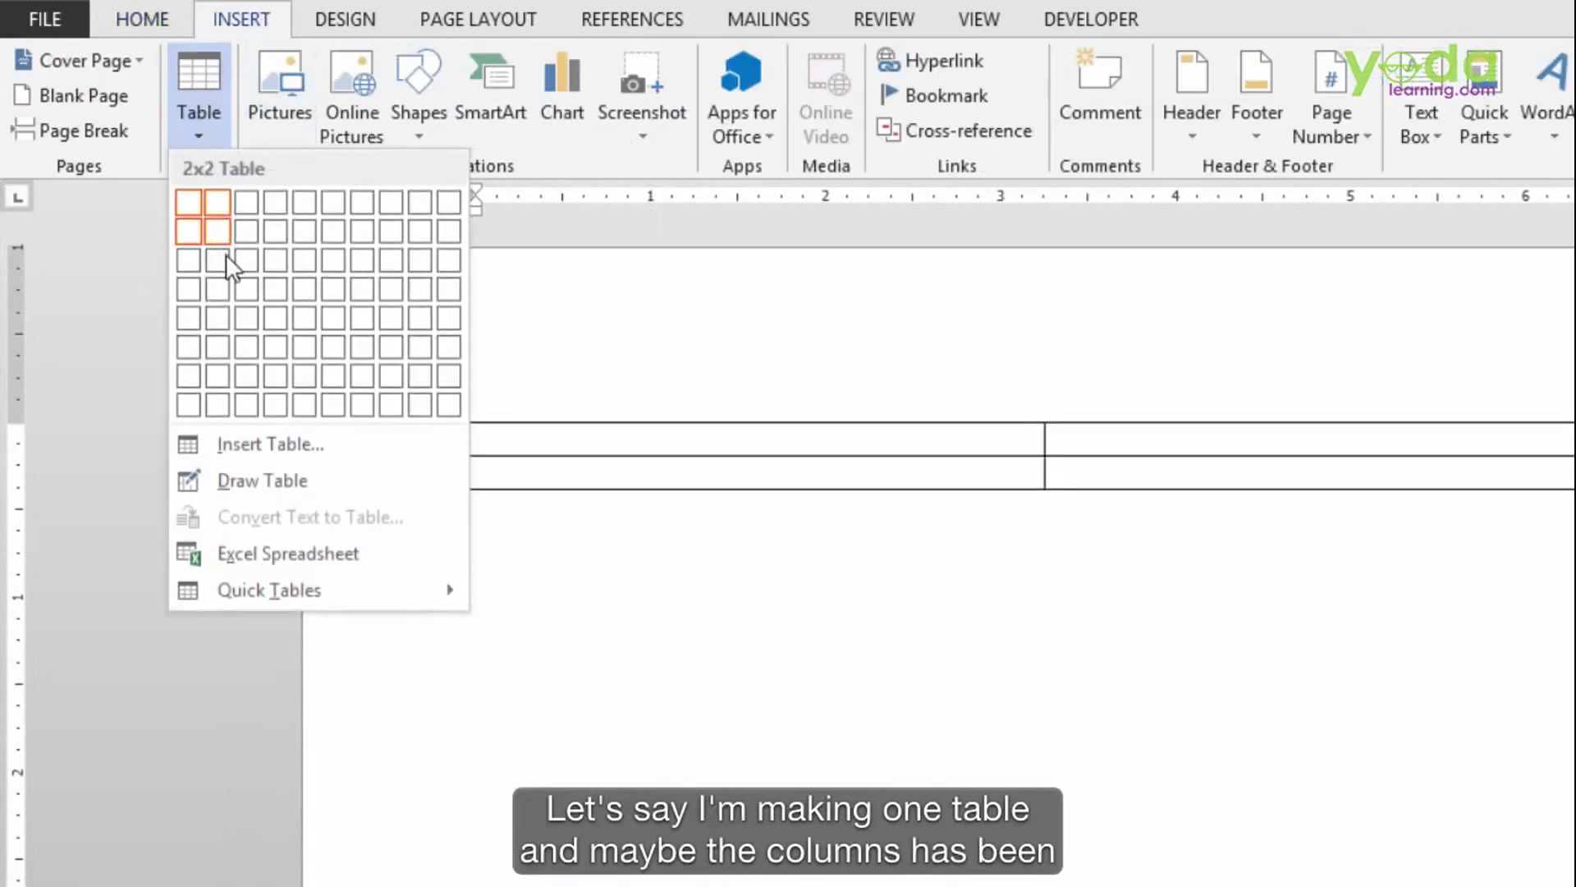
pyautogui.click(246, 261)
pyautogui.moveTo(825, 469); pyautogui.dragTo(716, 472)
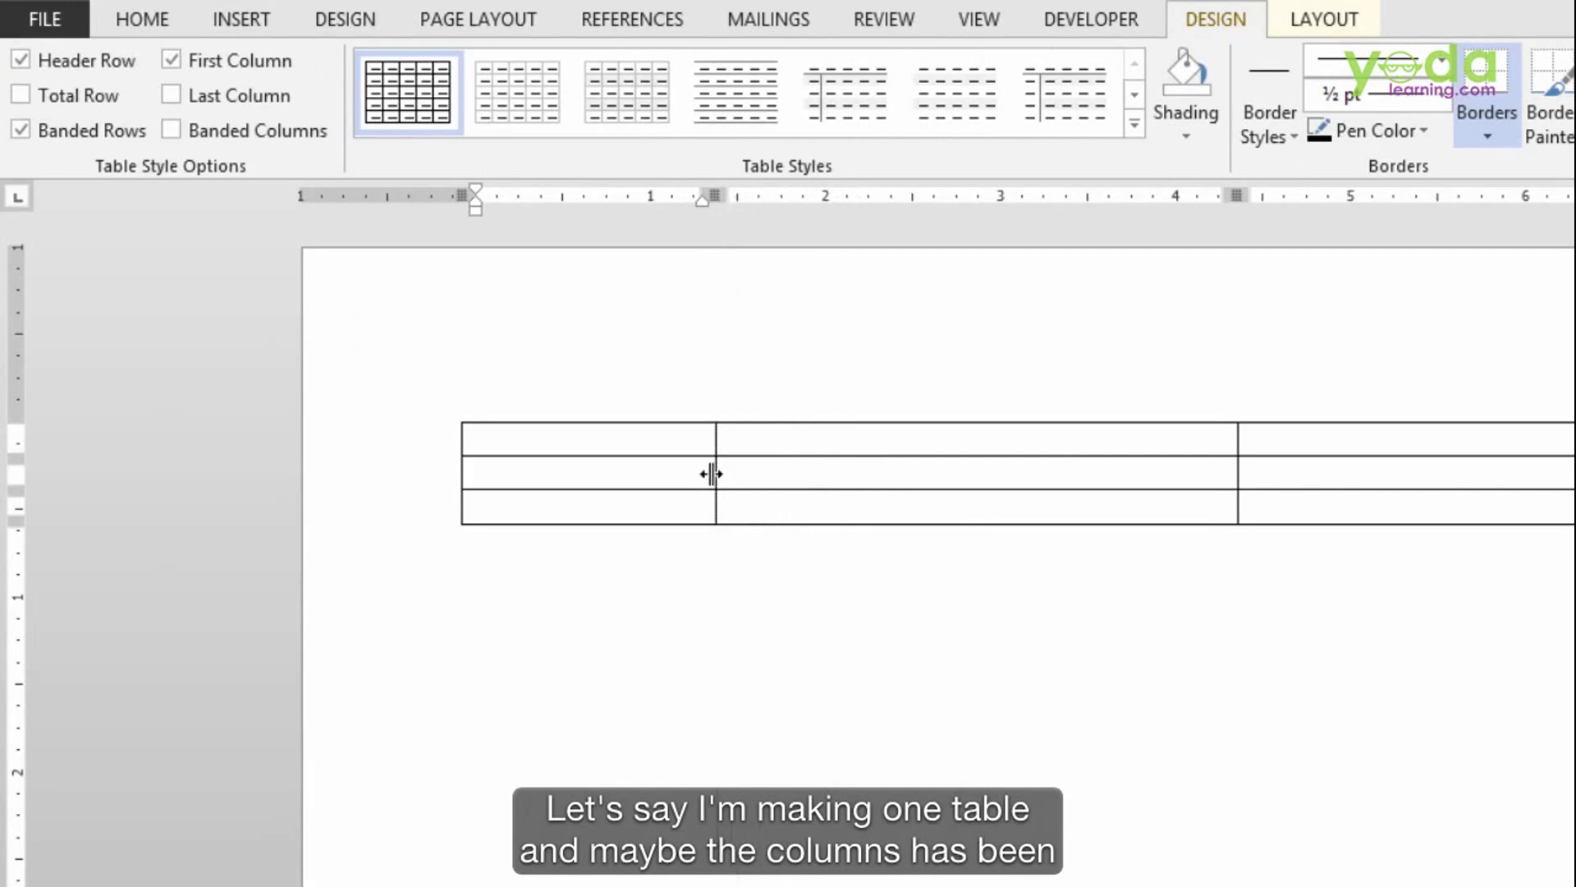
pyautogui.click(1286, 502)
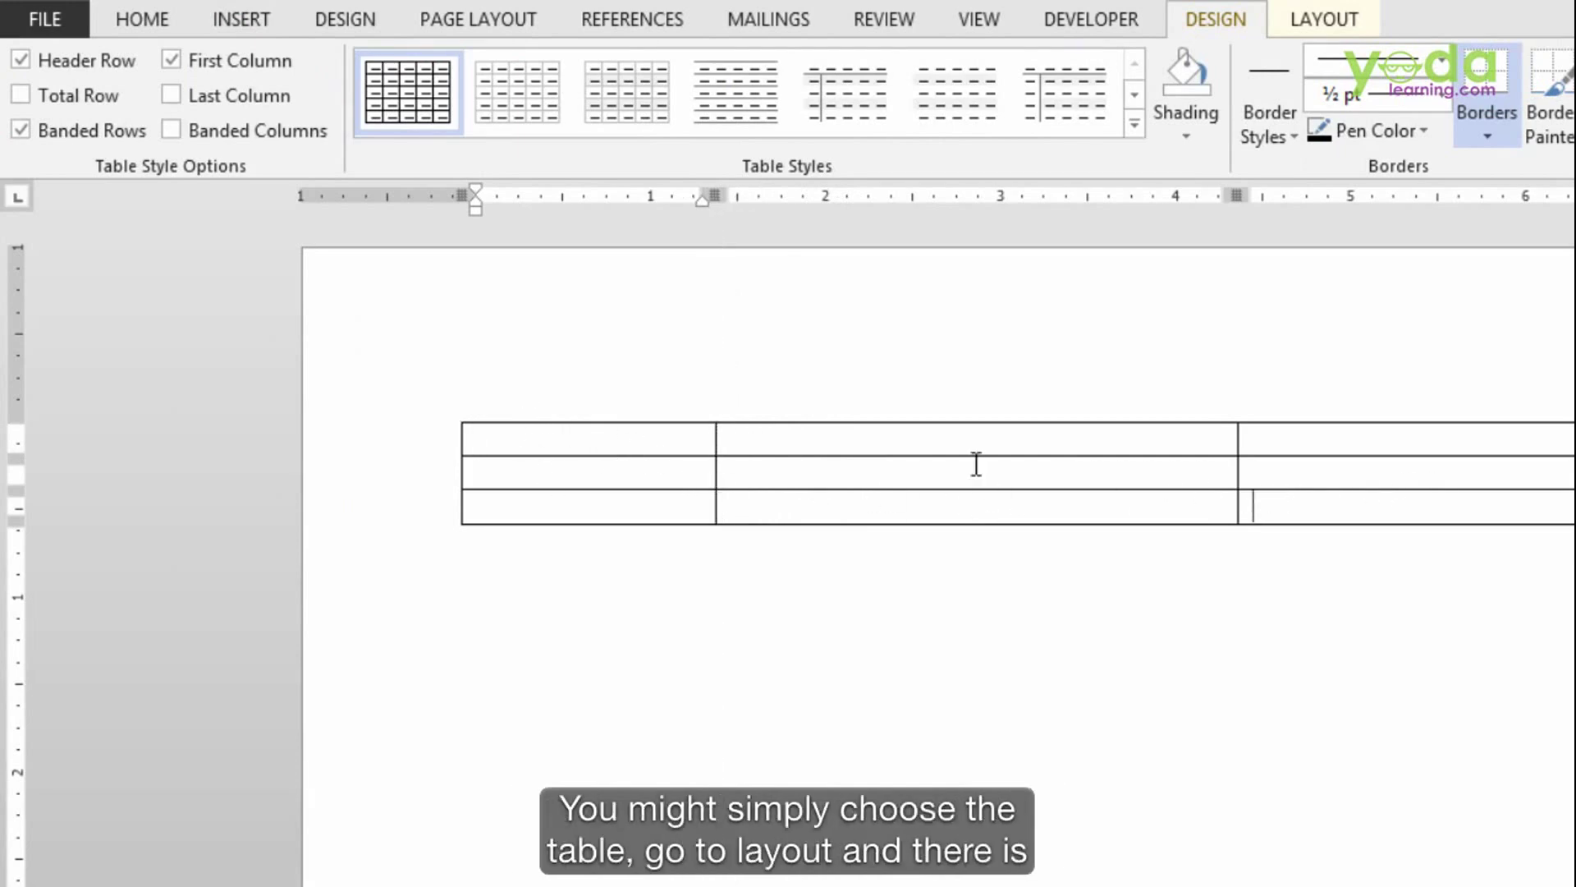
pyautogui.moveTo(976, 464); pyautogui.dragTo(637, 447)
# Distribute the three columns evenly at 2.22" each, then select the third row
pyautogui.click(1291, 24)
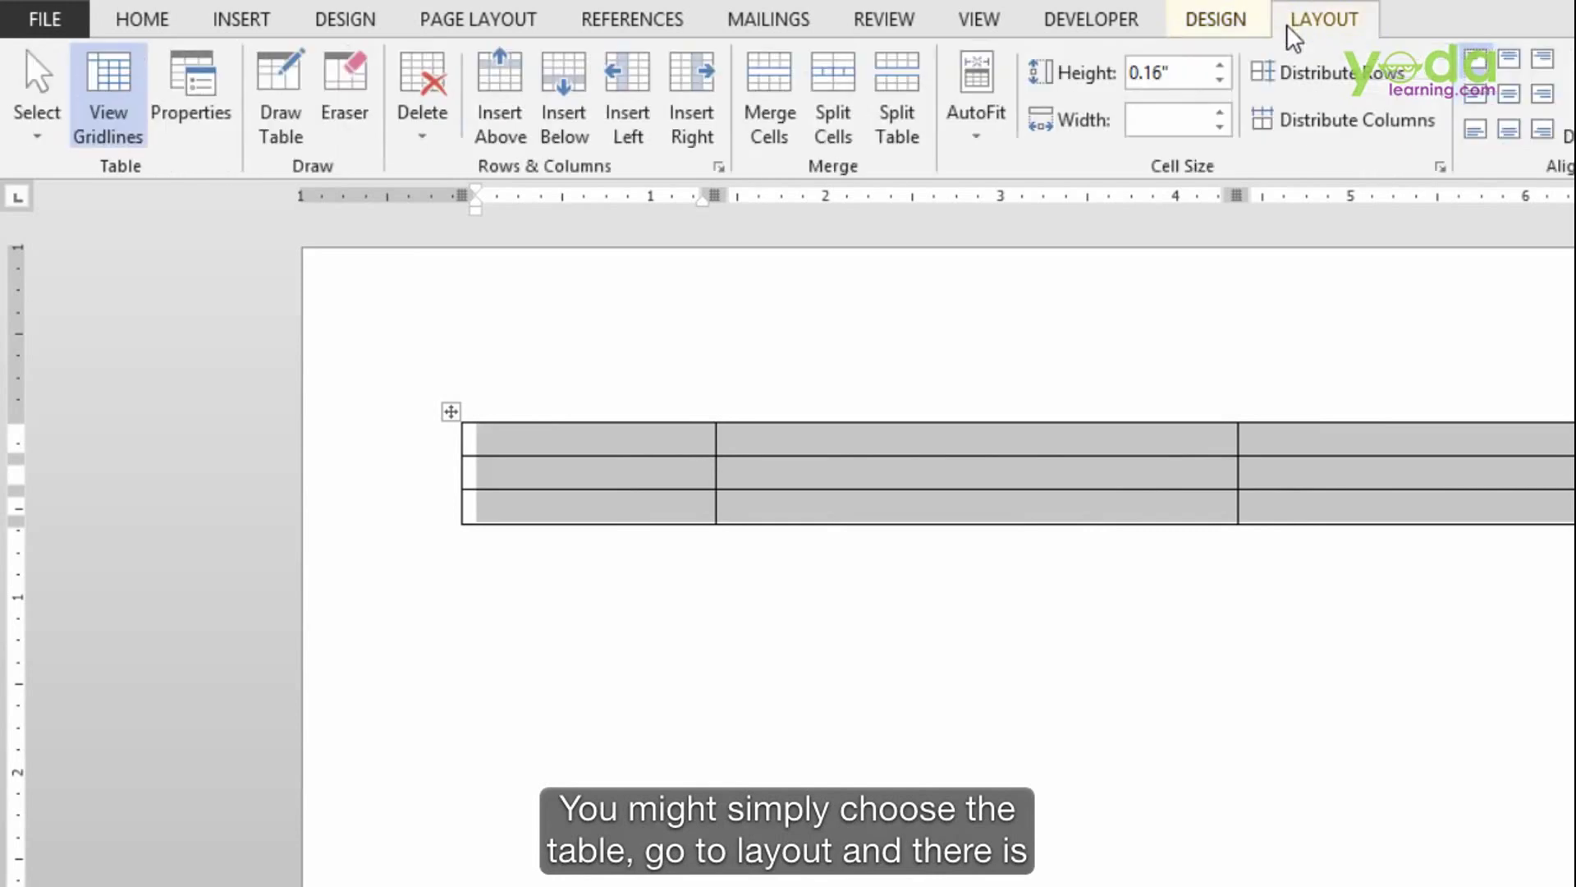
pyautogui.click(1383, 127)
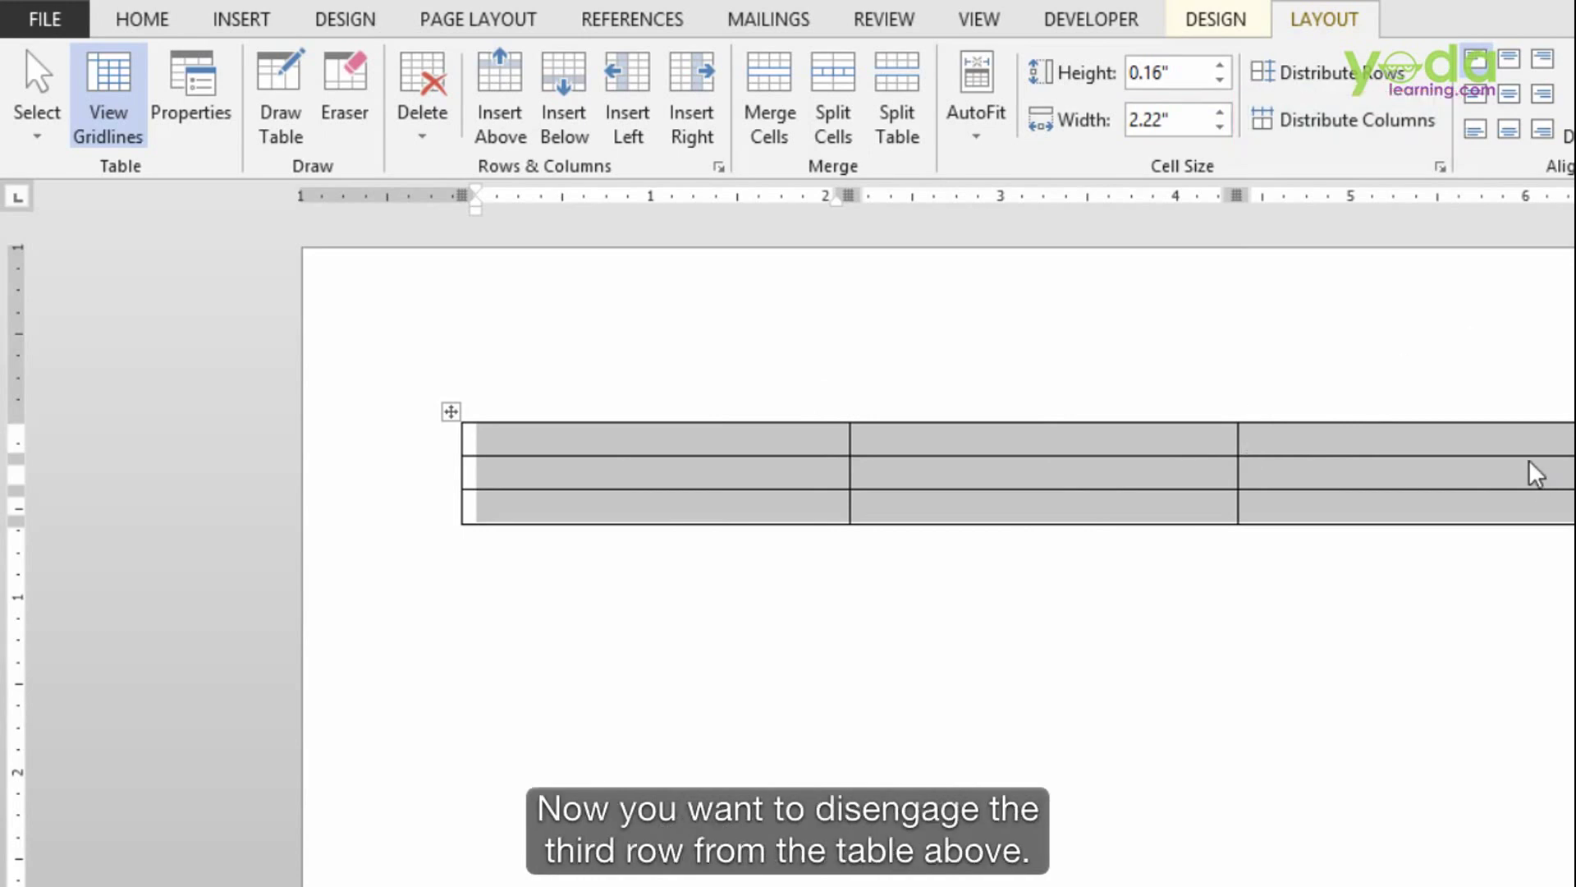
pyautogui.click(546, 509)
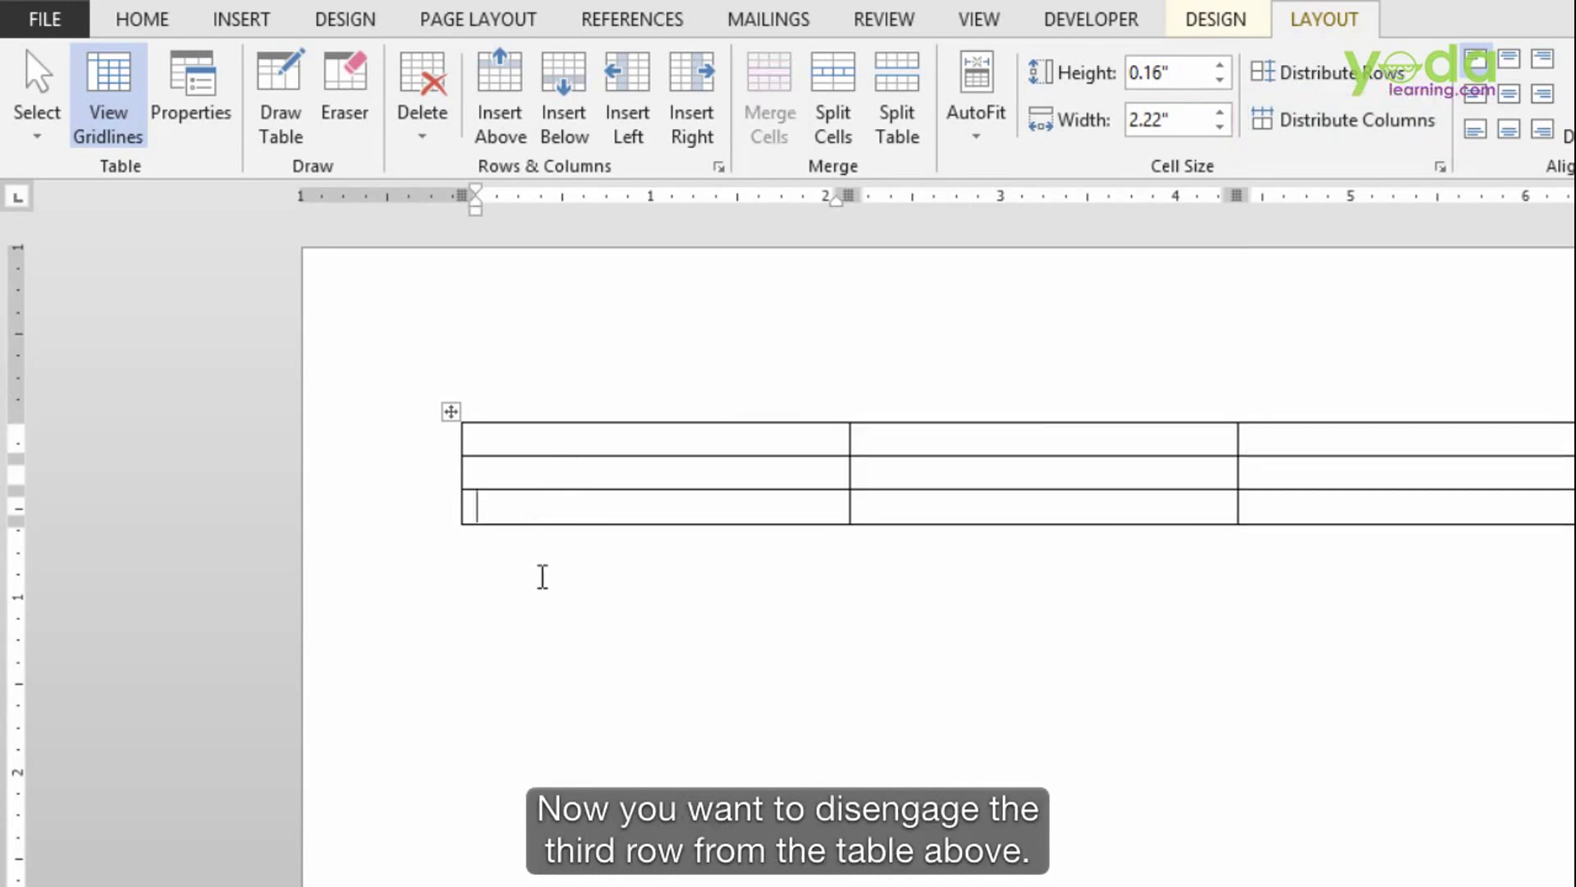
pyautogui.click(414, 513)
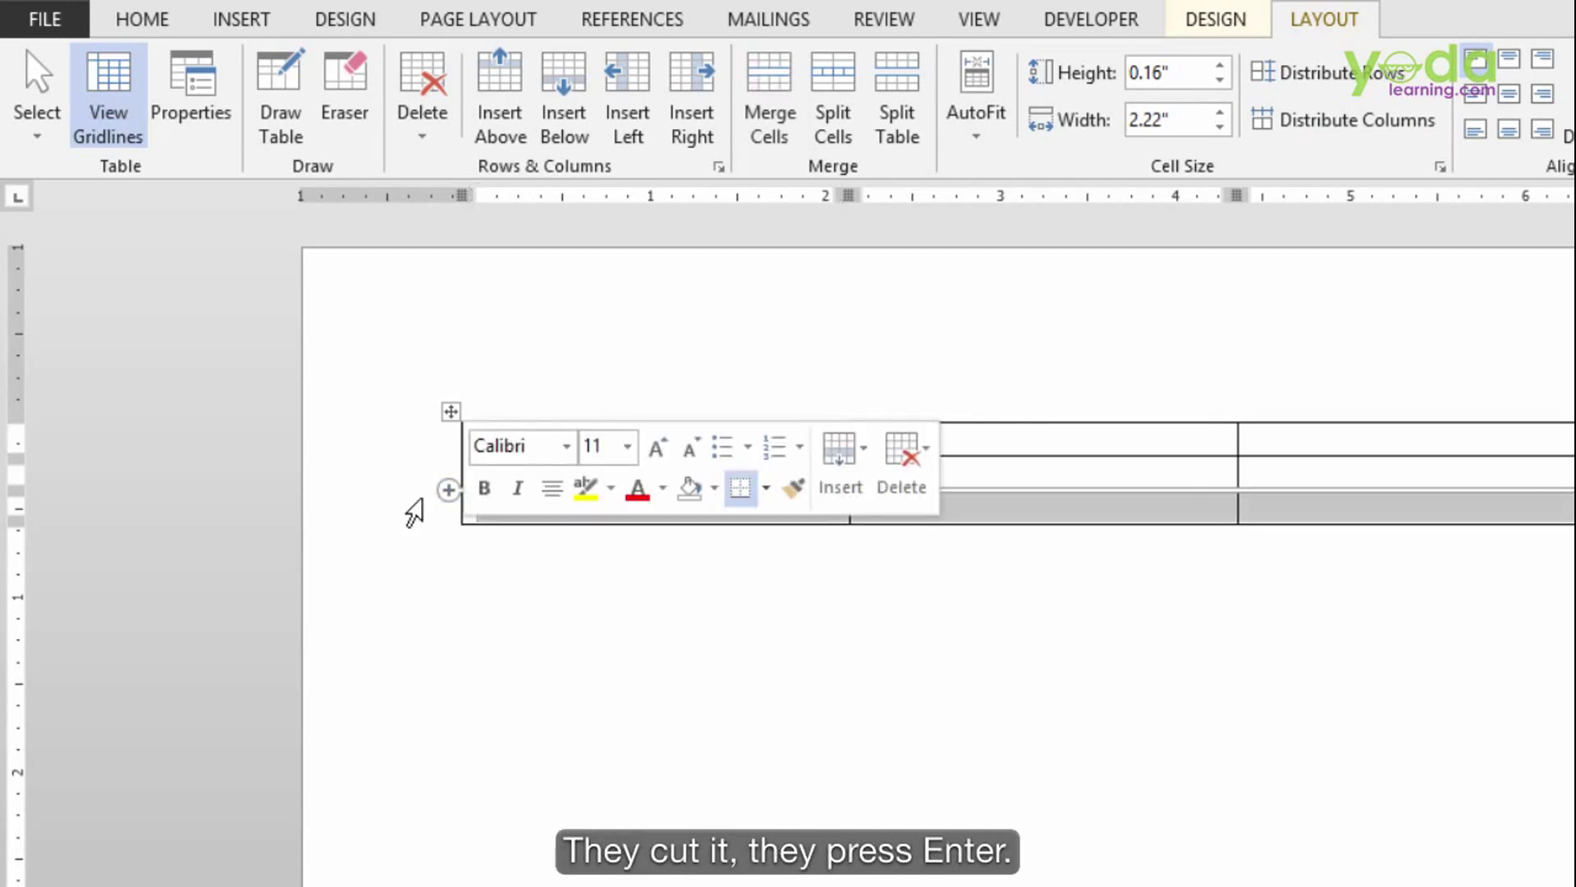
# Cut the third row and paste it as a separate table, then undo to restore it
pyautogui.hotkey('ctrl', 'x')
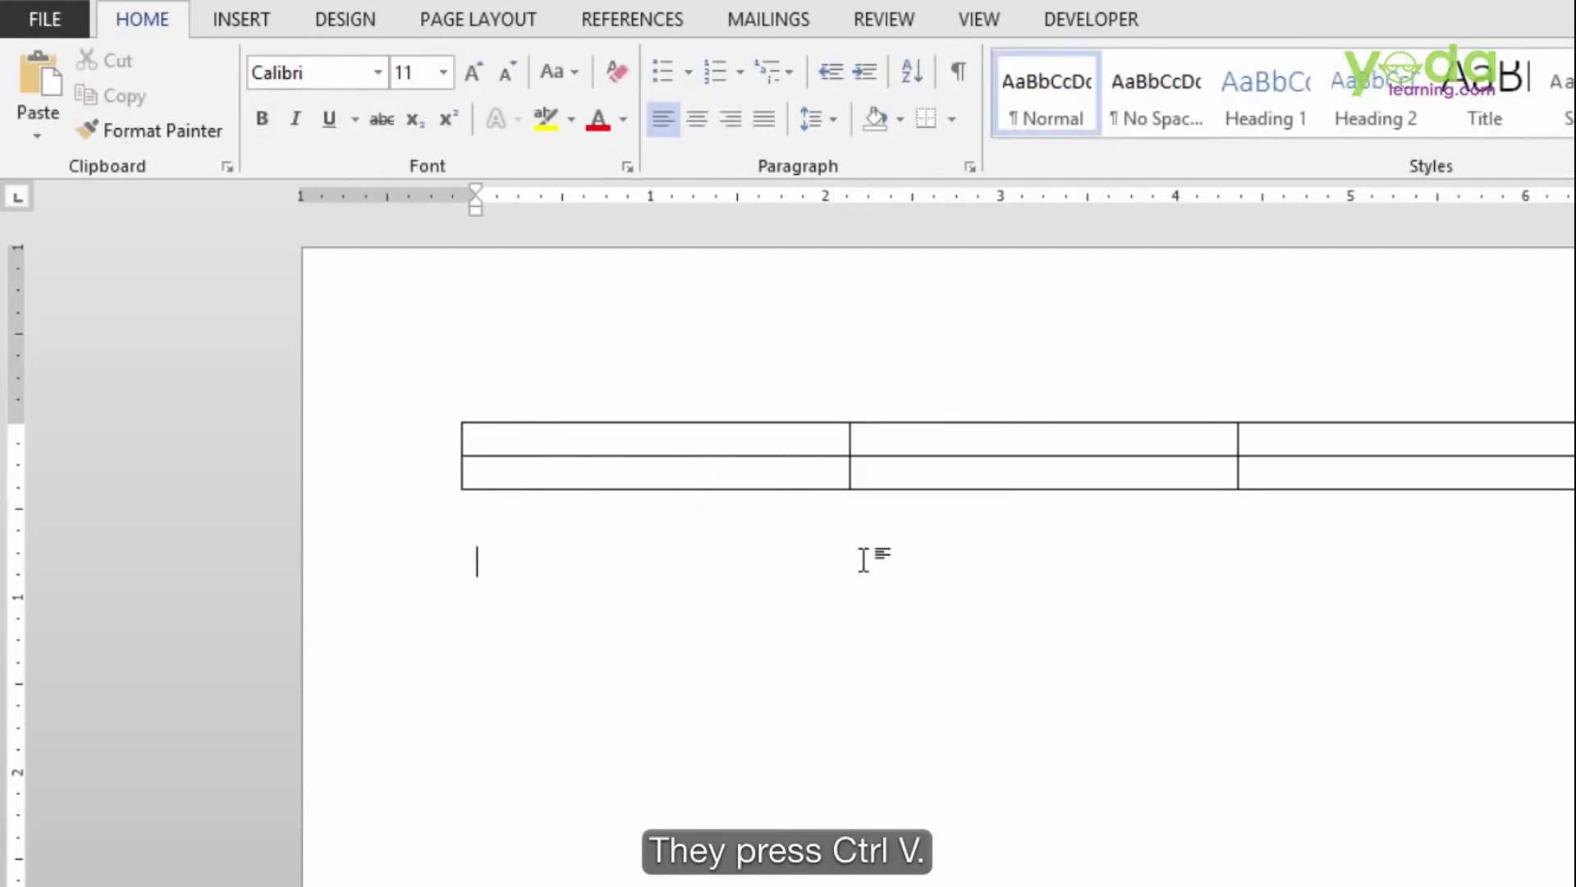
pyautogui.hotkey('ctrl', 'v')
pyautogui.hotkey('ctrl', 'z')
pyautogui.hotkey('ctrl', 'z')
pyautogui.hotkey('ctrl', 'z')
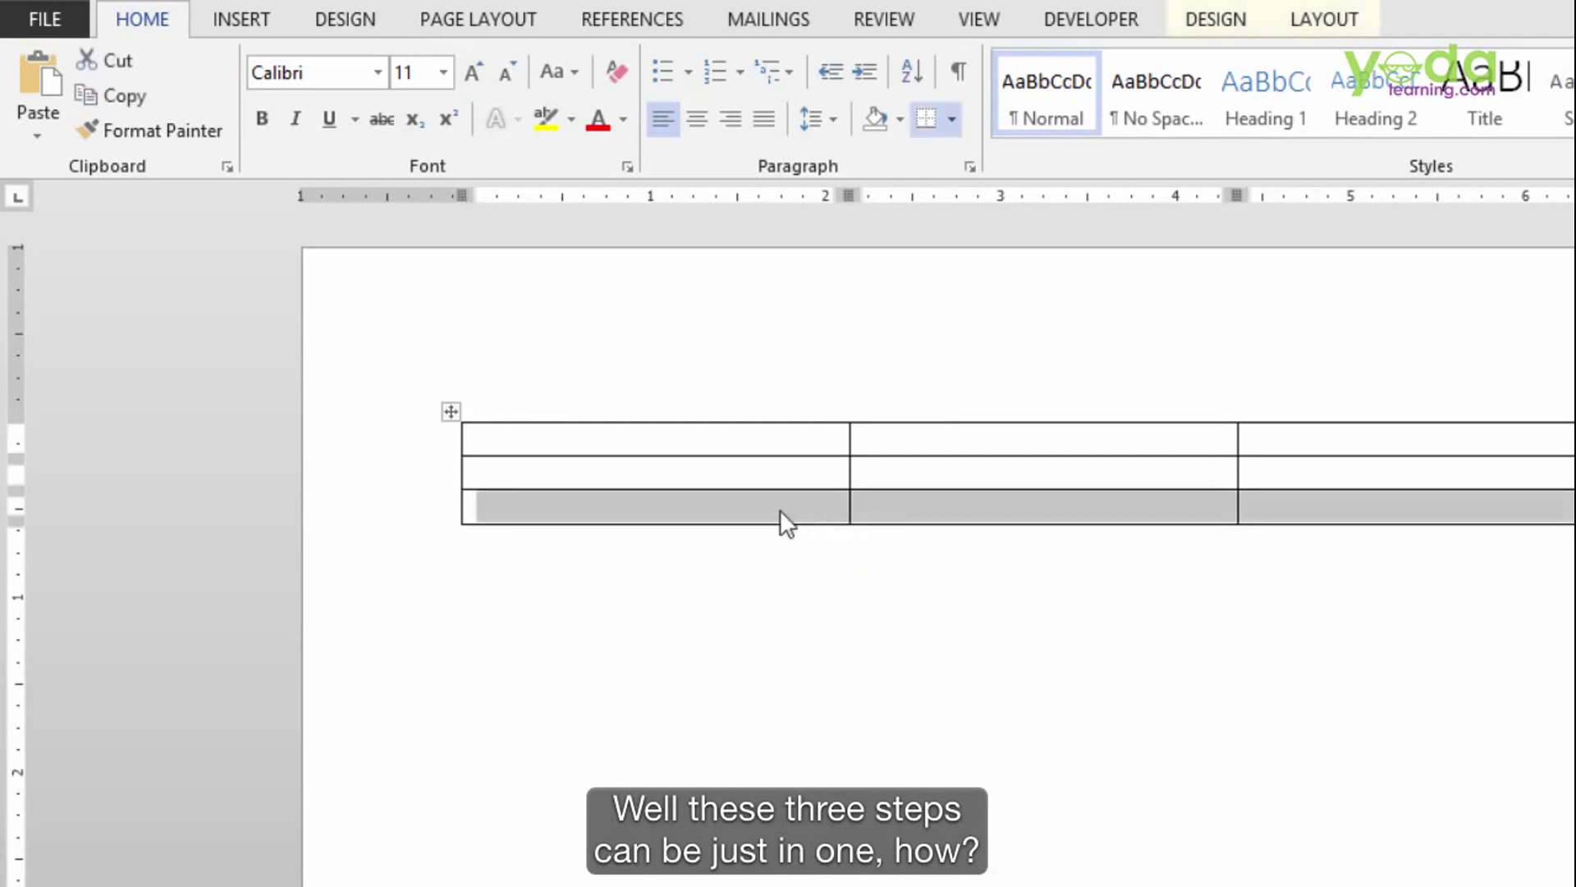
# Split the table above the third row and add a new row to the upper table
pyautogui.click(497, 505)
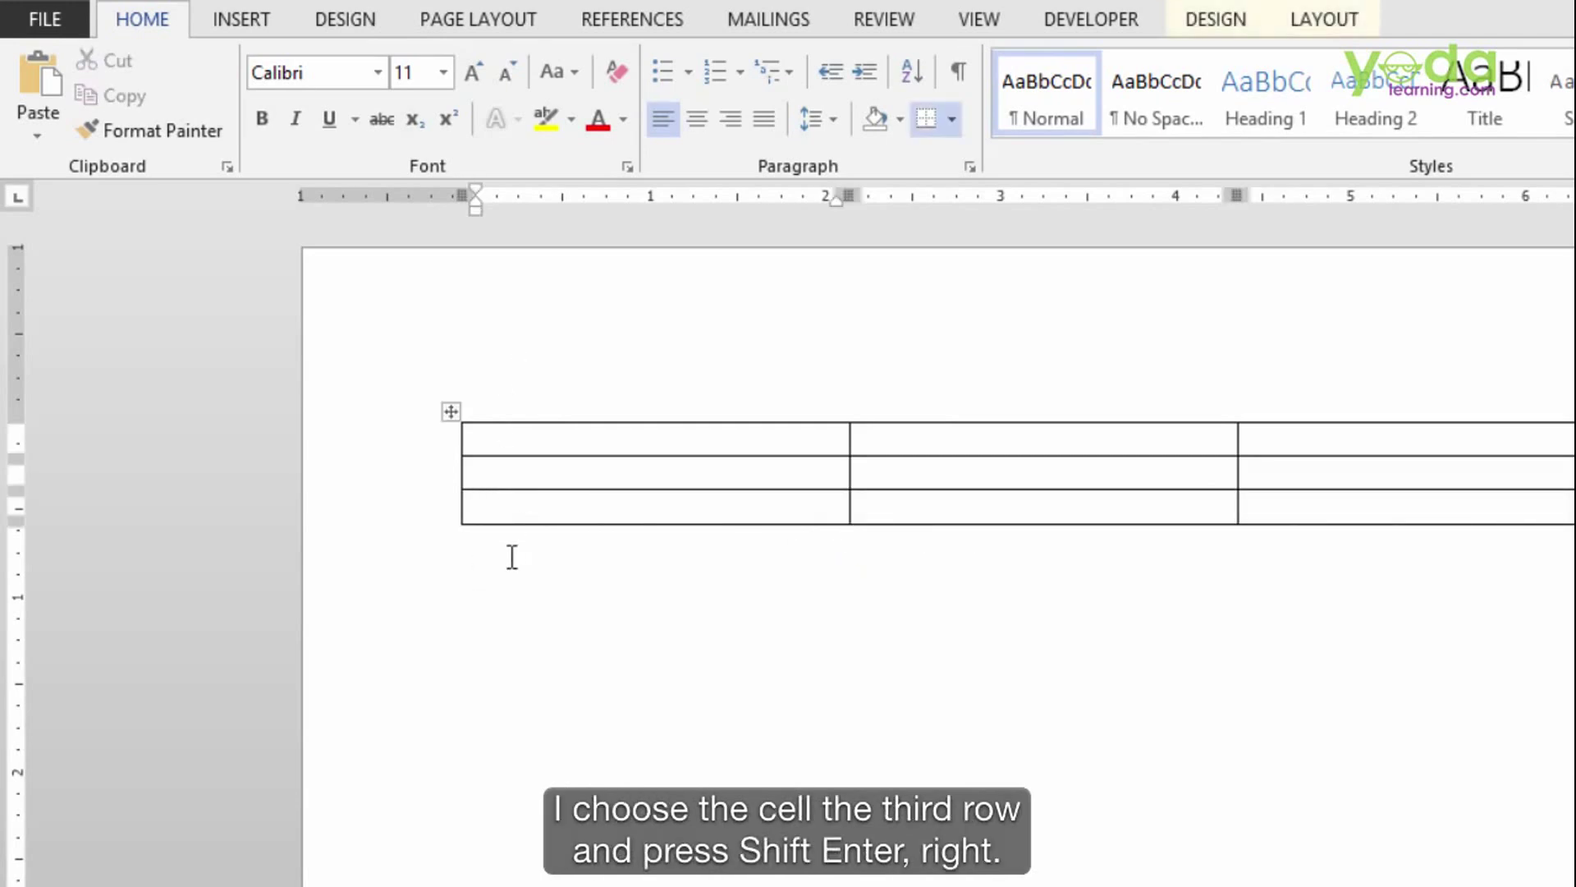
pyautogui.hotkey('ctrl', 'shift', 'Return')
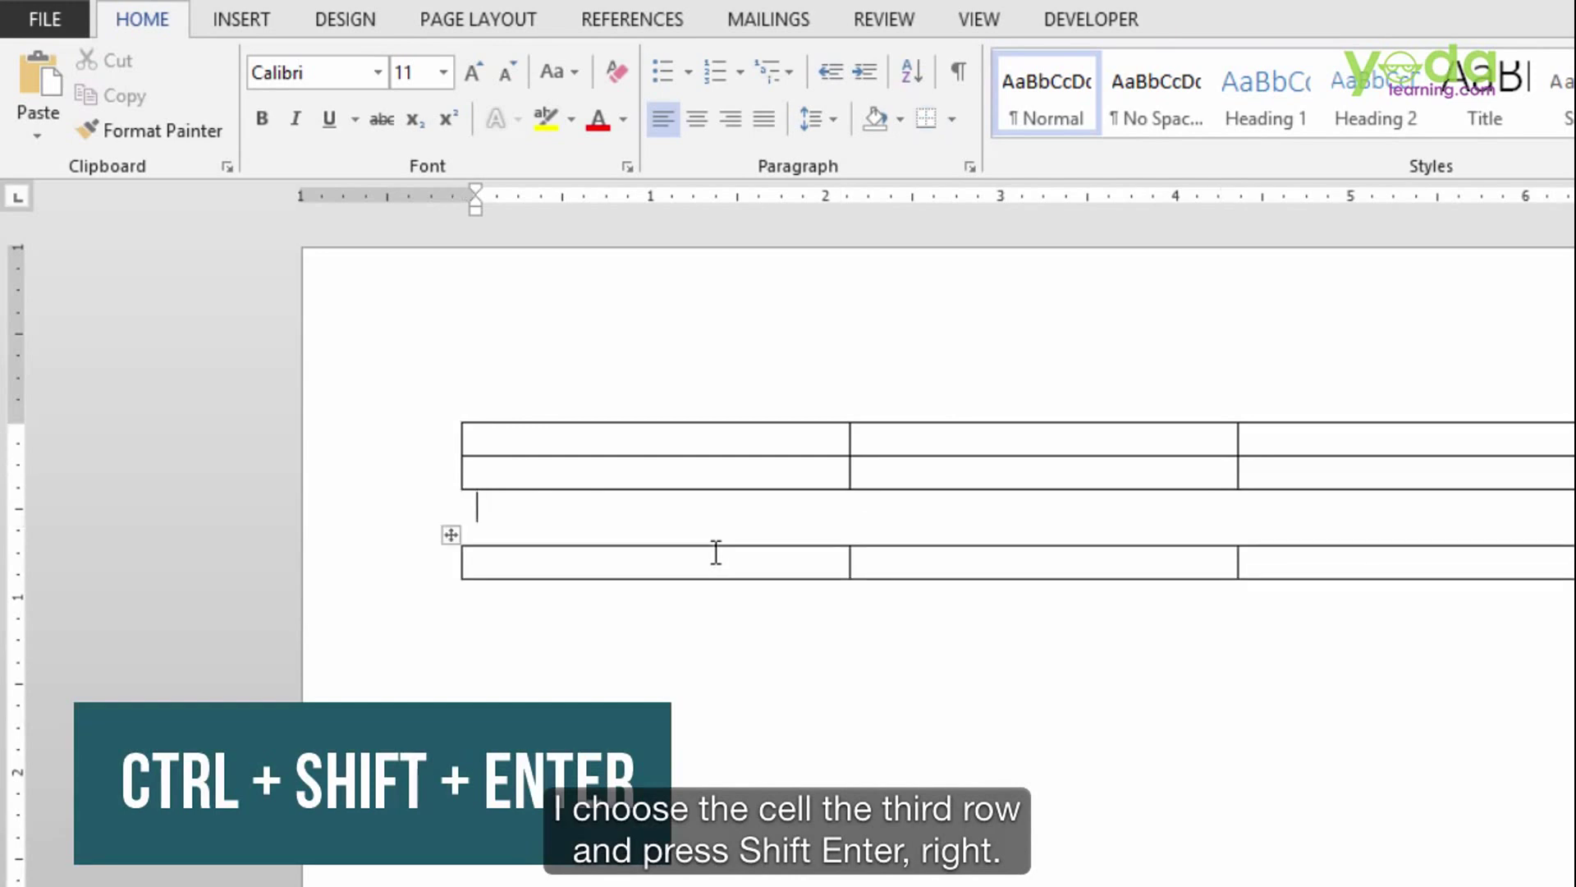
pyautogui.click(1277, 479)
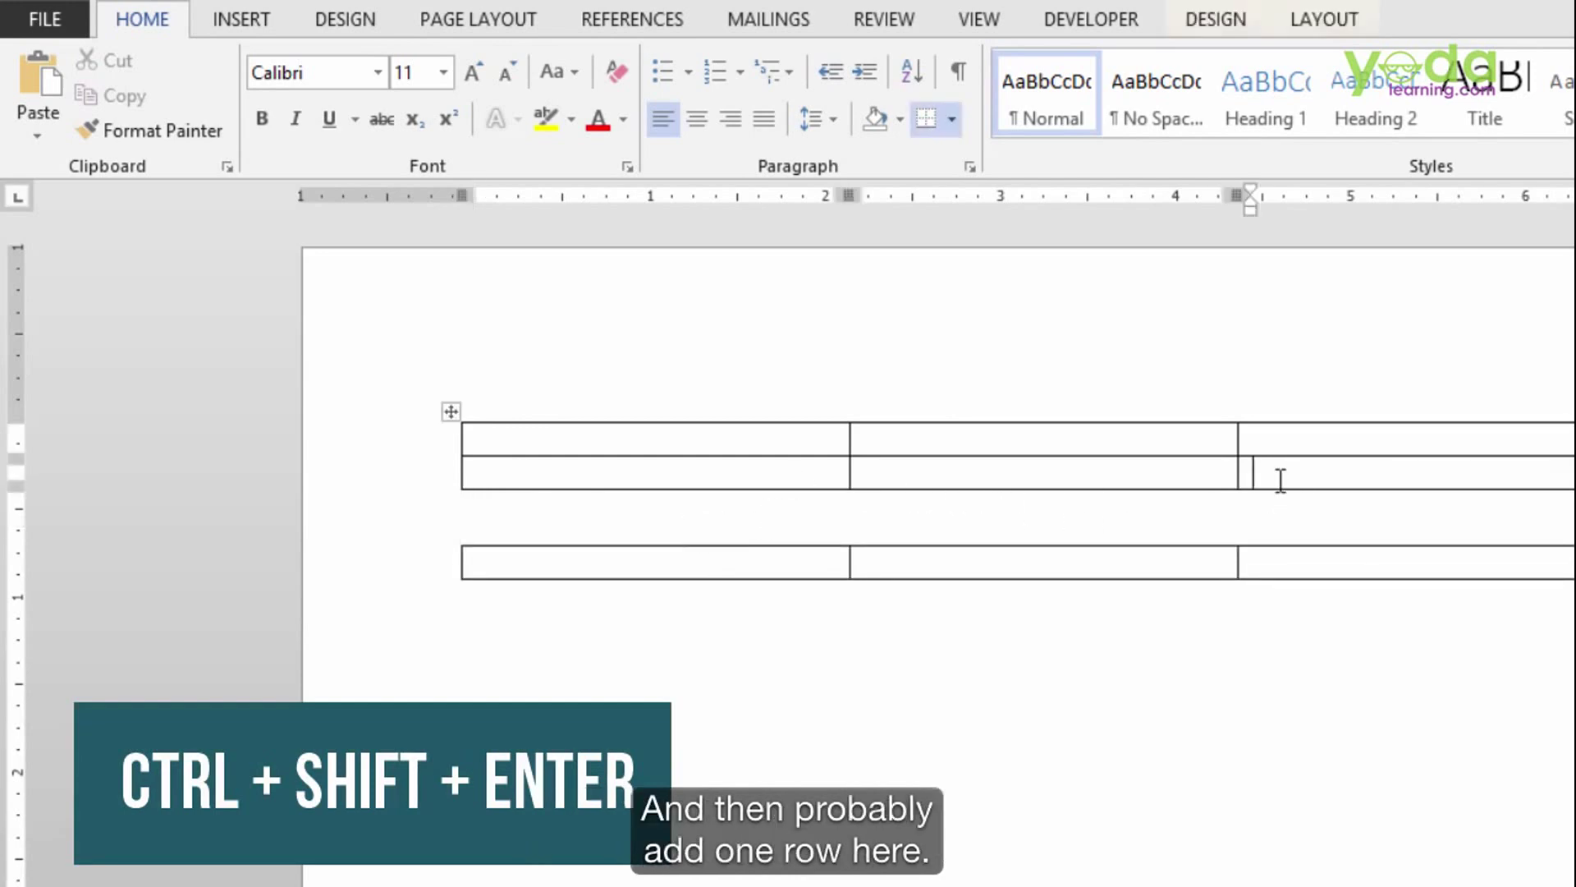
pyautogui.press('Tab')
# Widen the lower table's first column, rejoin the tables, and add an empty line below
pyautogui.moveTo(848, 597); pyautogui.dragTo(1045, 603)
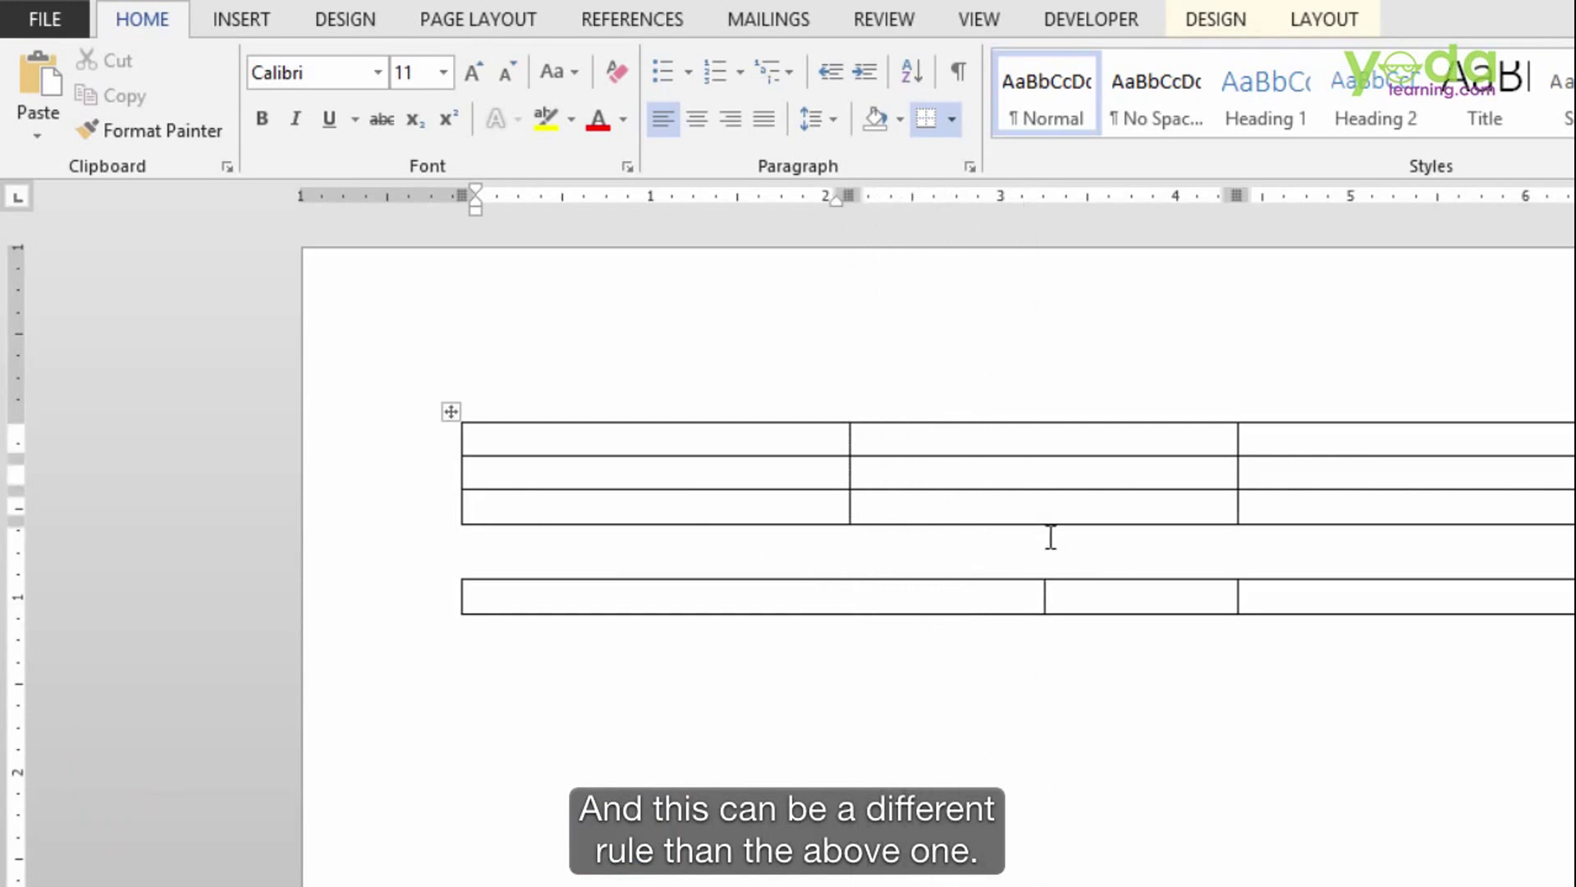
pyautogui.click(1293, 558)
pyautogui.press('Delete')
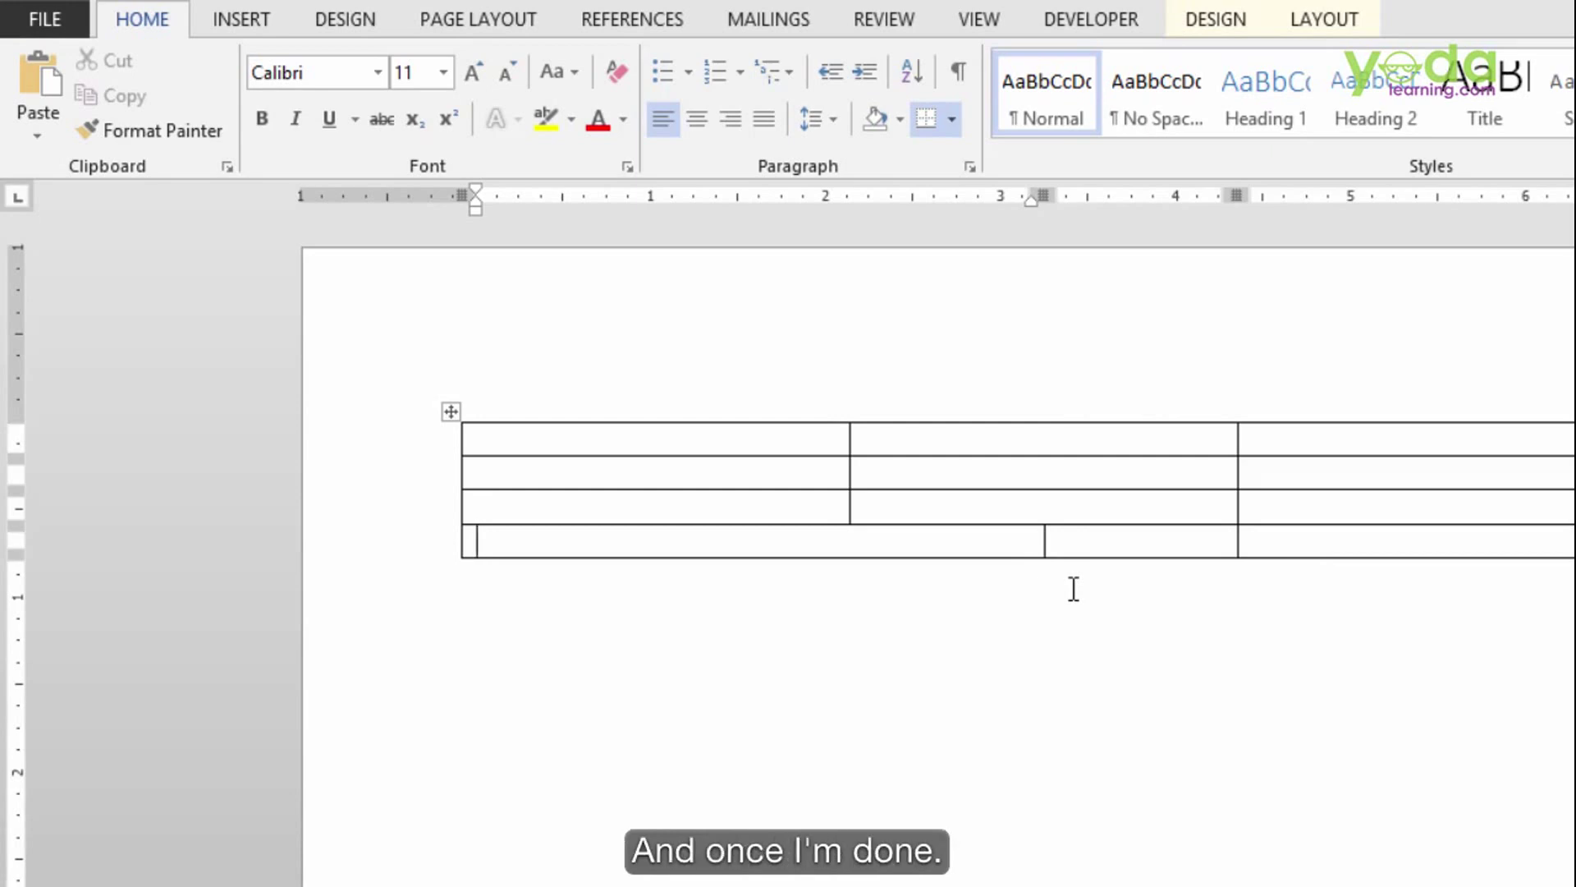
pyautogui.click(624, 596)
pyautogui.press('Return')
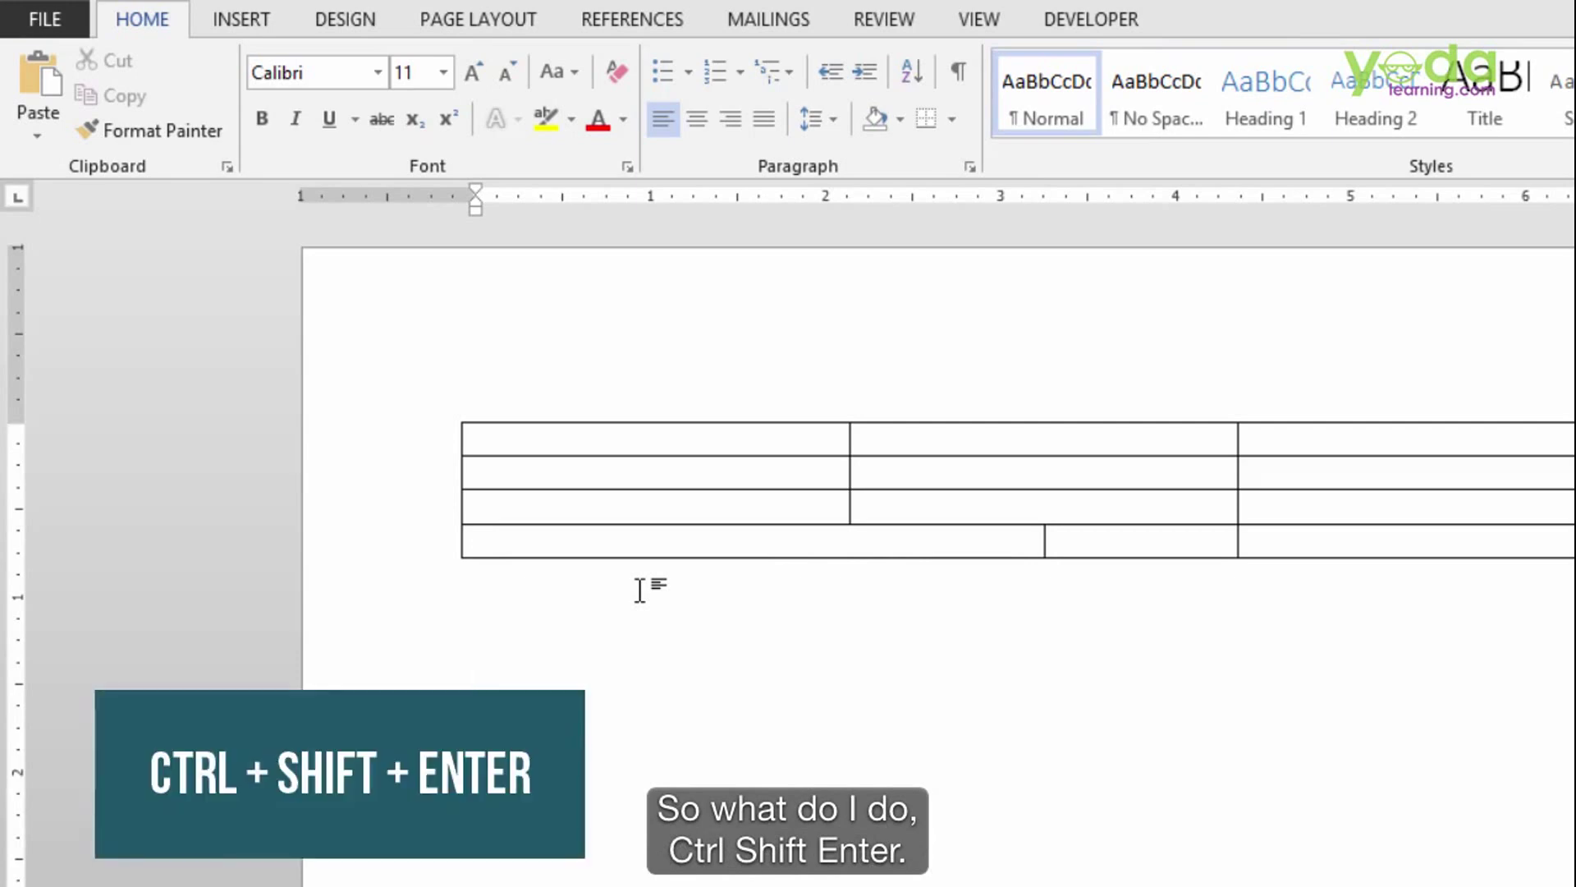
# Insert a page break below the table with Ctrl+Enter
pyautogui.hotkey('ctrl', 'shift', 'Return')
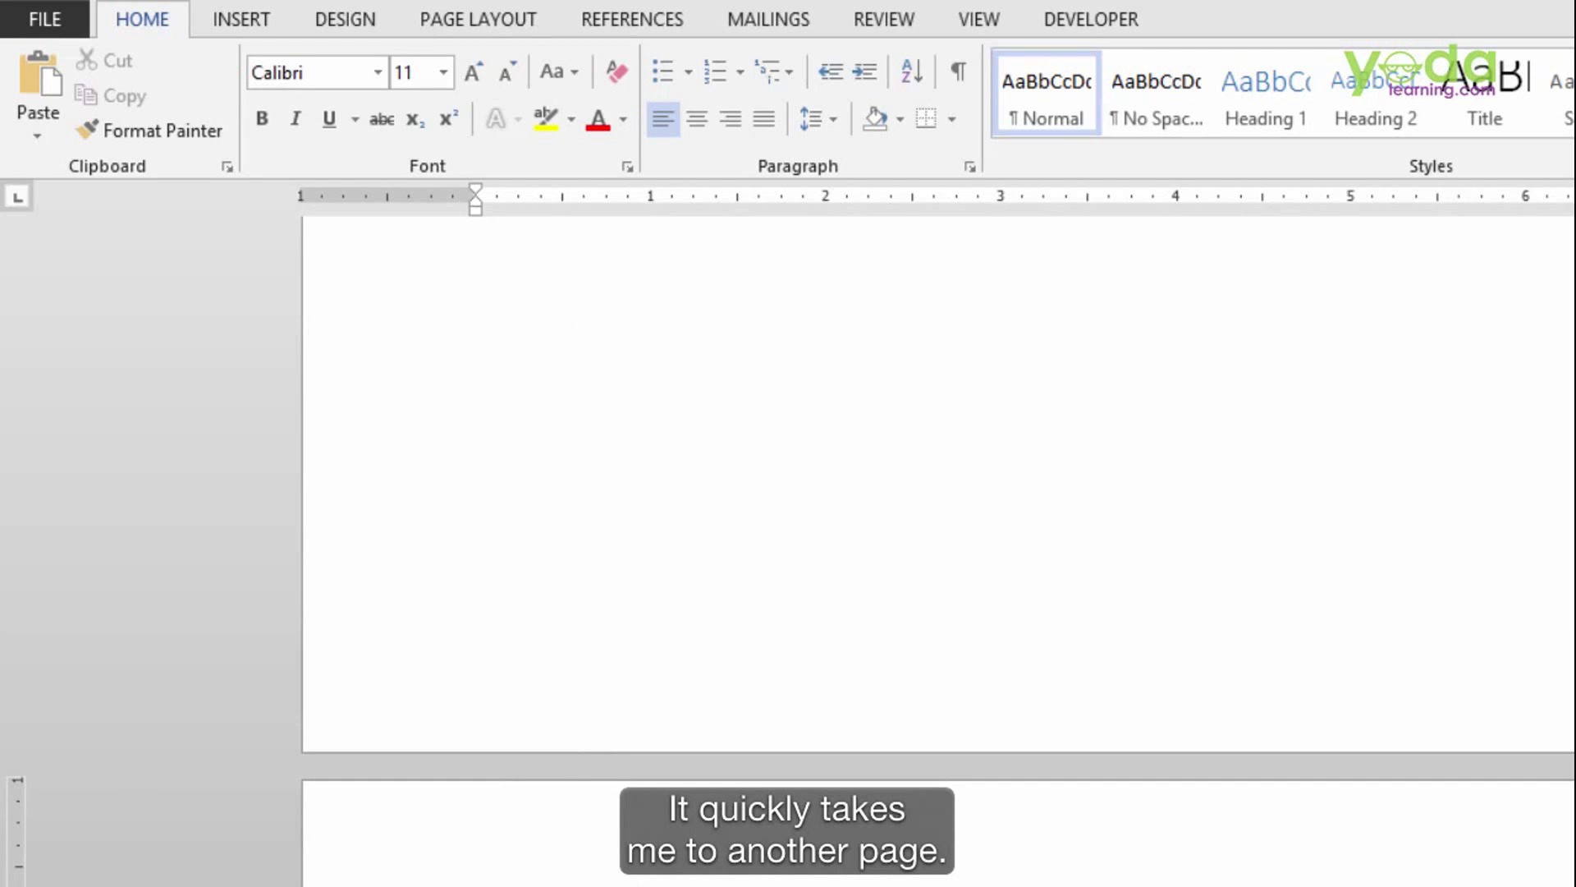
pyautogui.press('BackSpace')
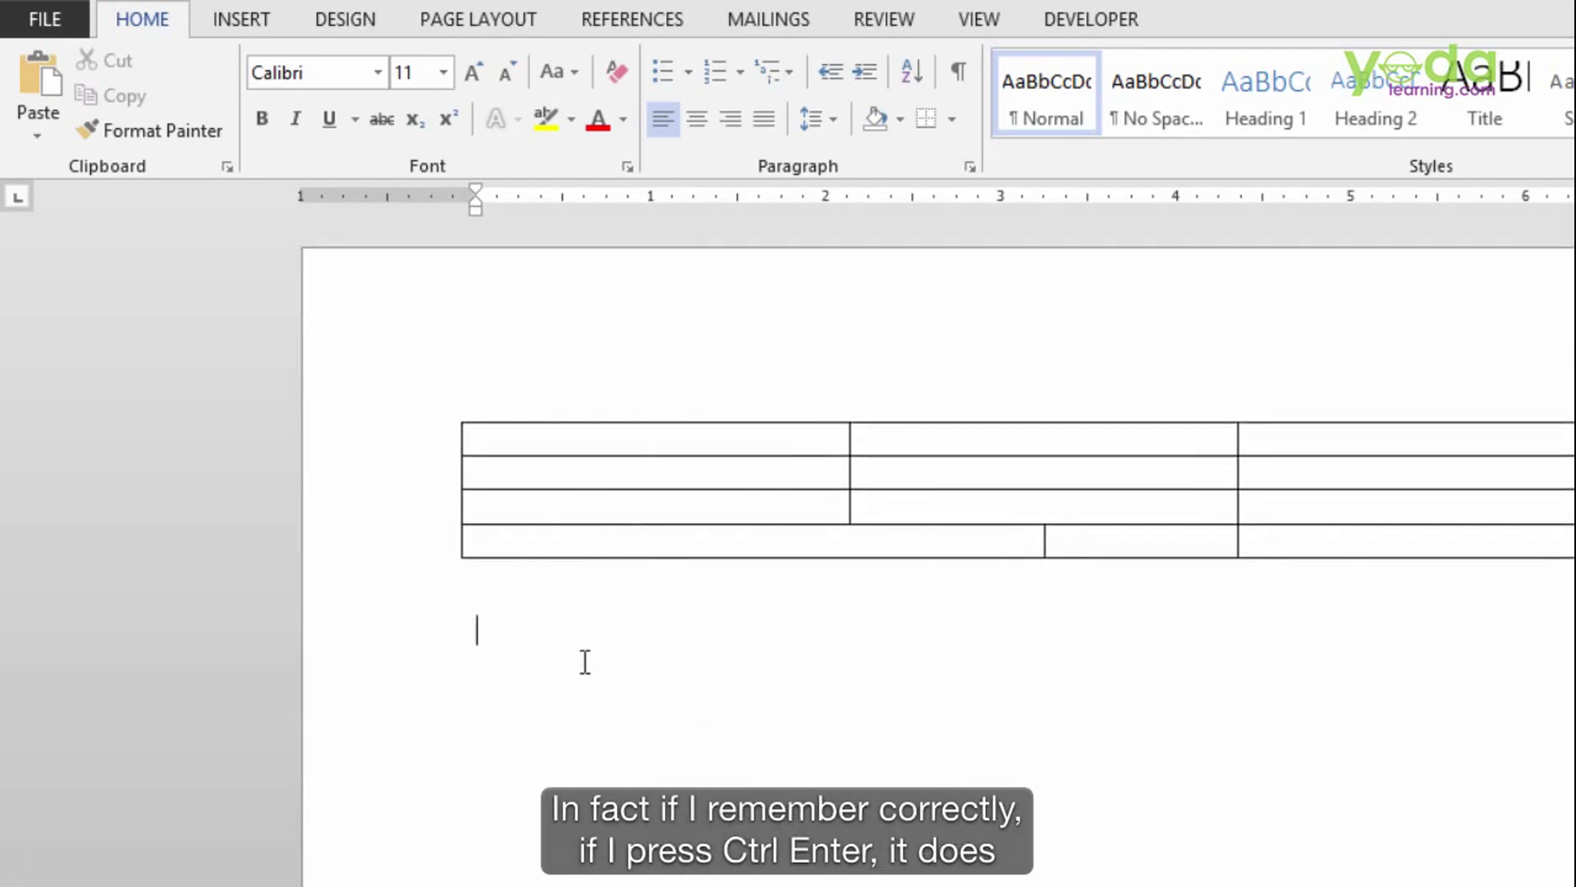
pyautogui.hotkey('ctrl', 'Return')
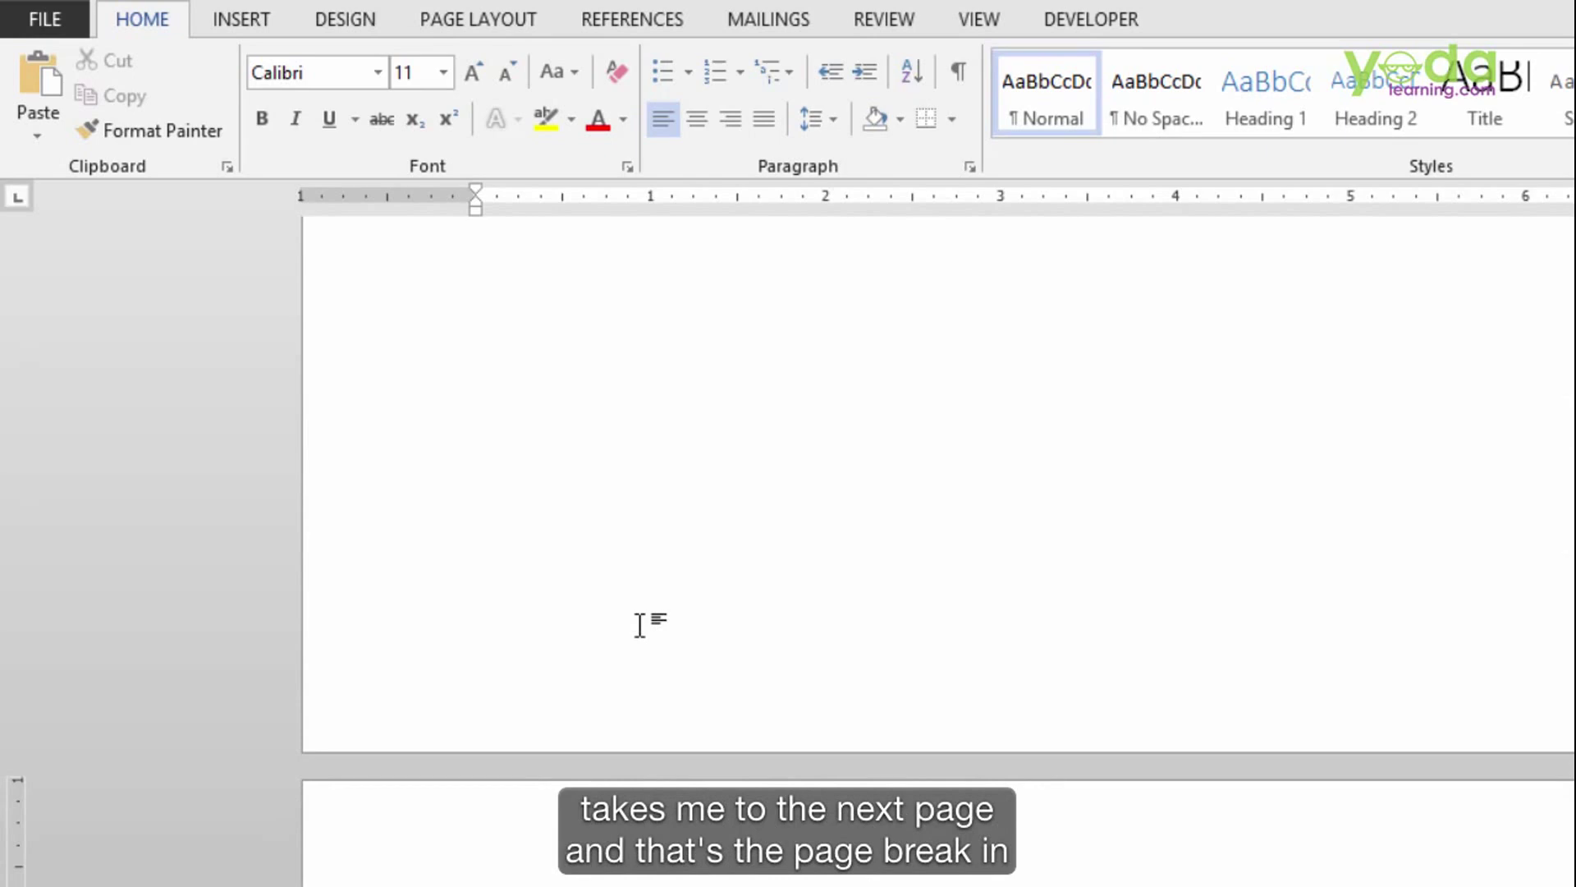
# Split the wider-celled last row off into its own table with Ctrl+Shift+Enter
pyautogui.scroll(3, 690, 641)
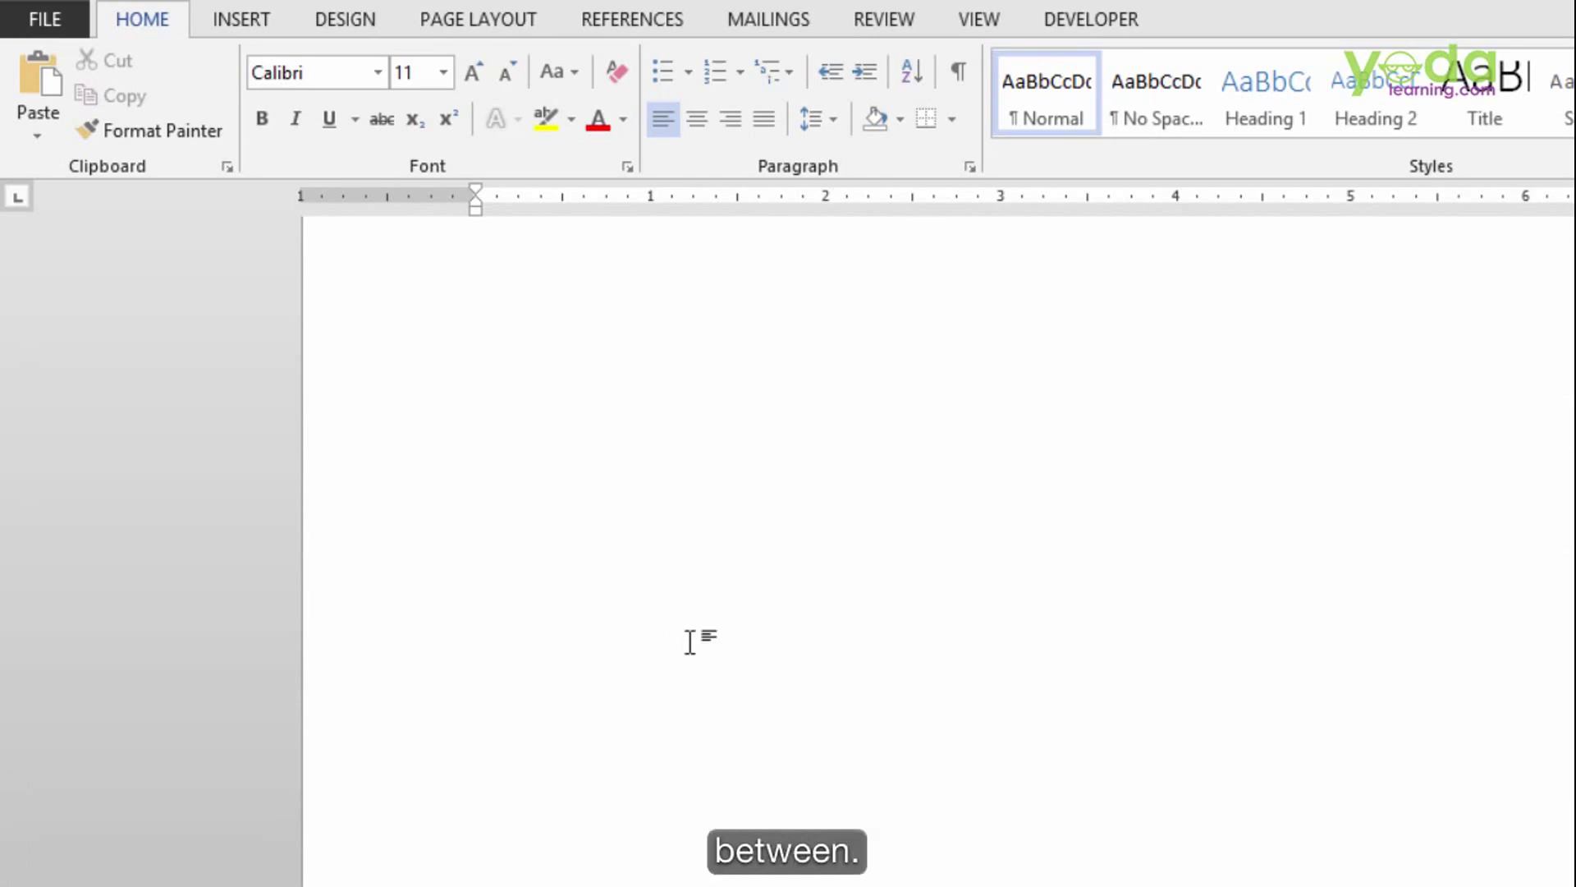
pyautogui.scroll(3, 689, 641)
pyautogui.click(518, 539)
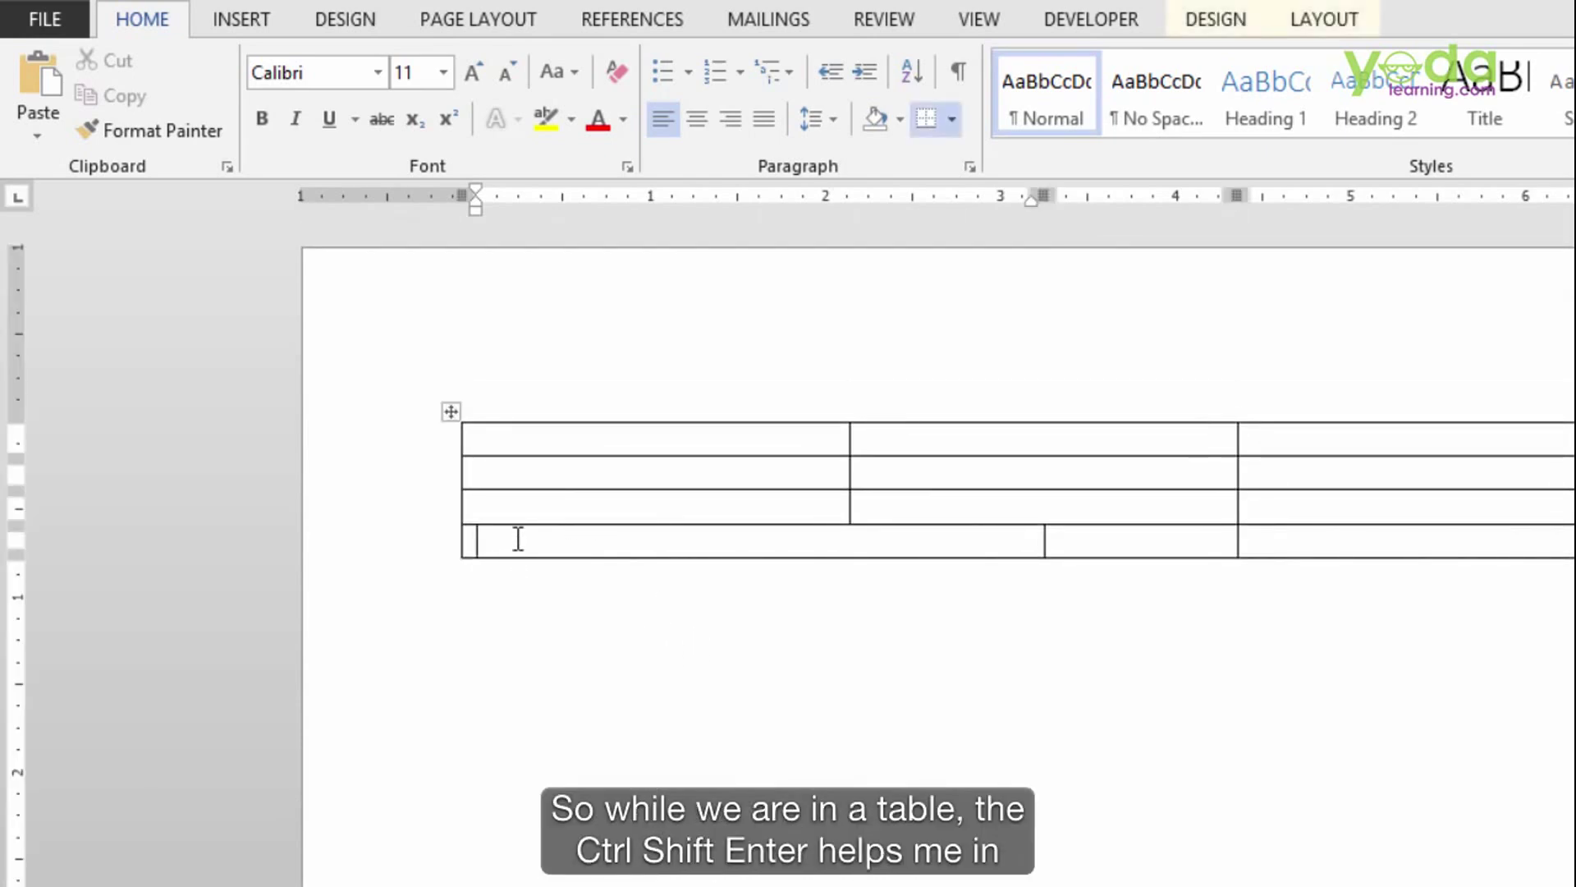
pyautogui.hotkey('ctrl', 'shift', 'Return')
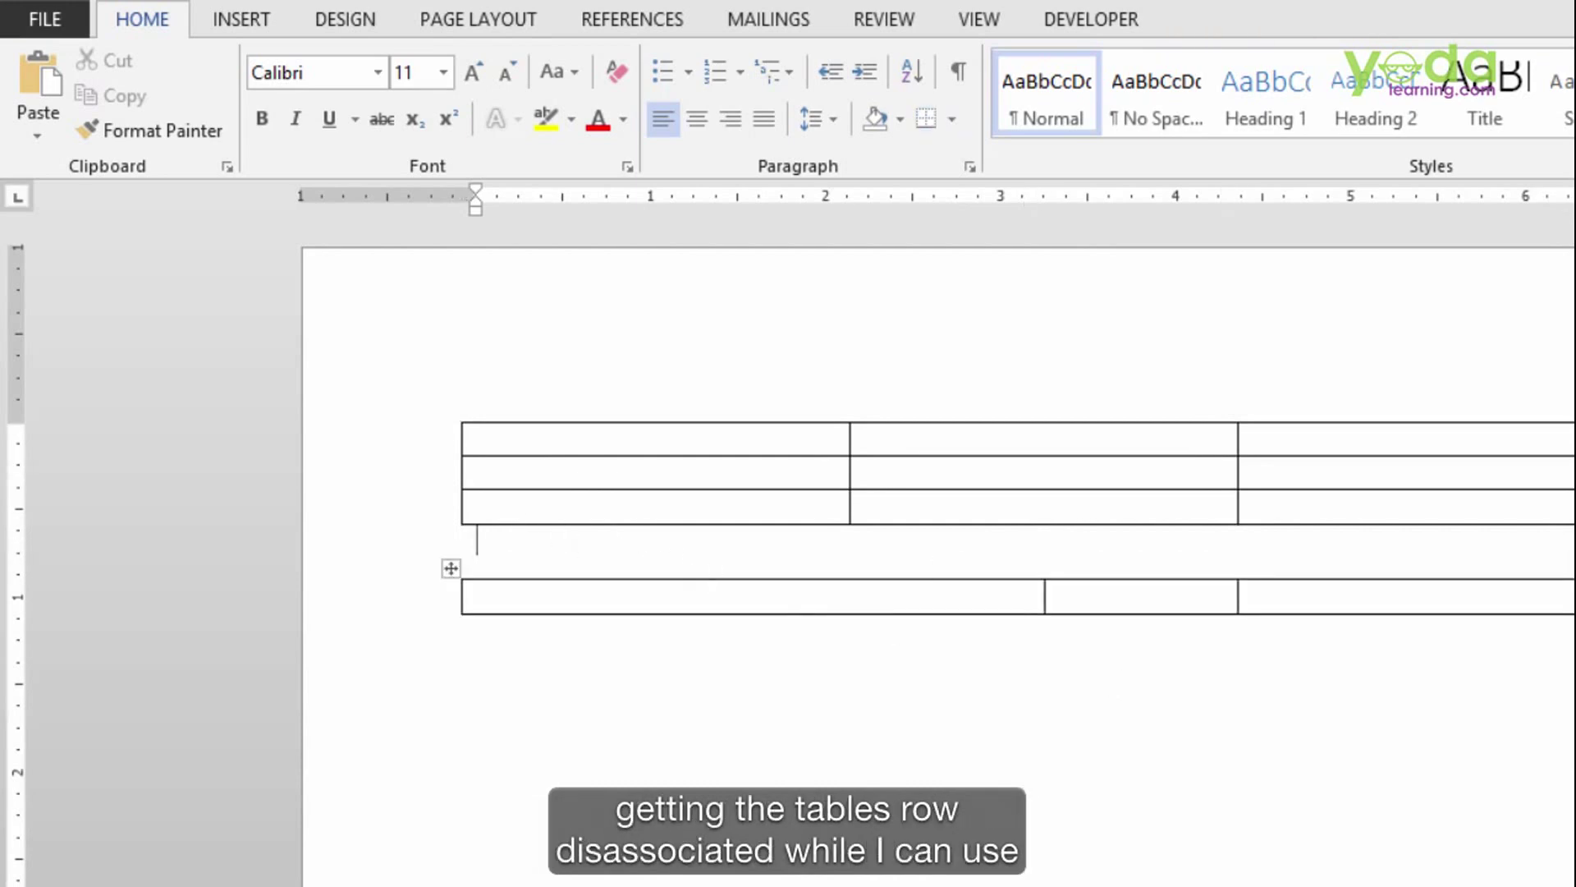
pyautogui.scroll(-3, 1062, 622)
pyautogui.click(516, 463)
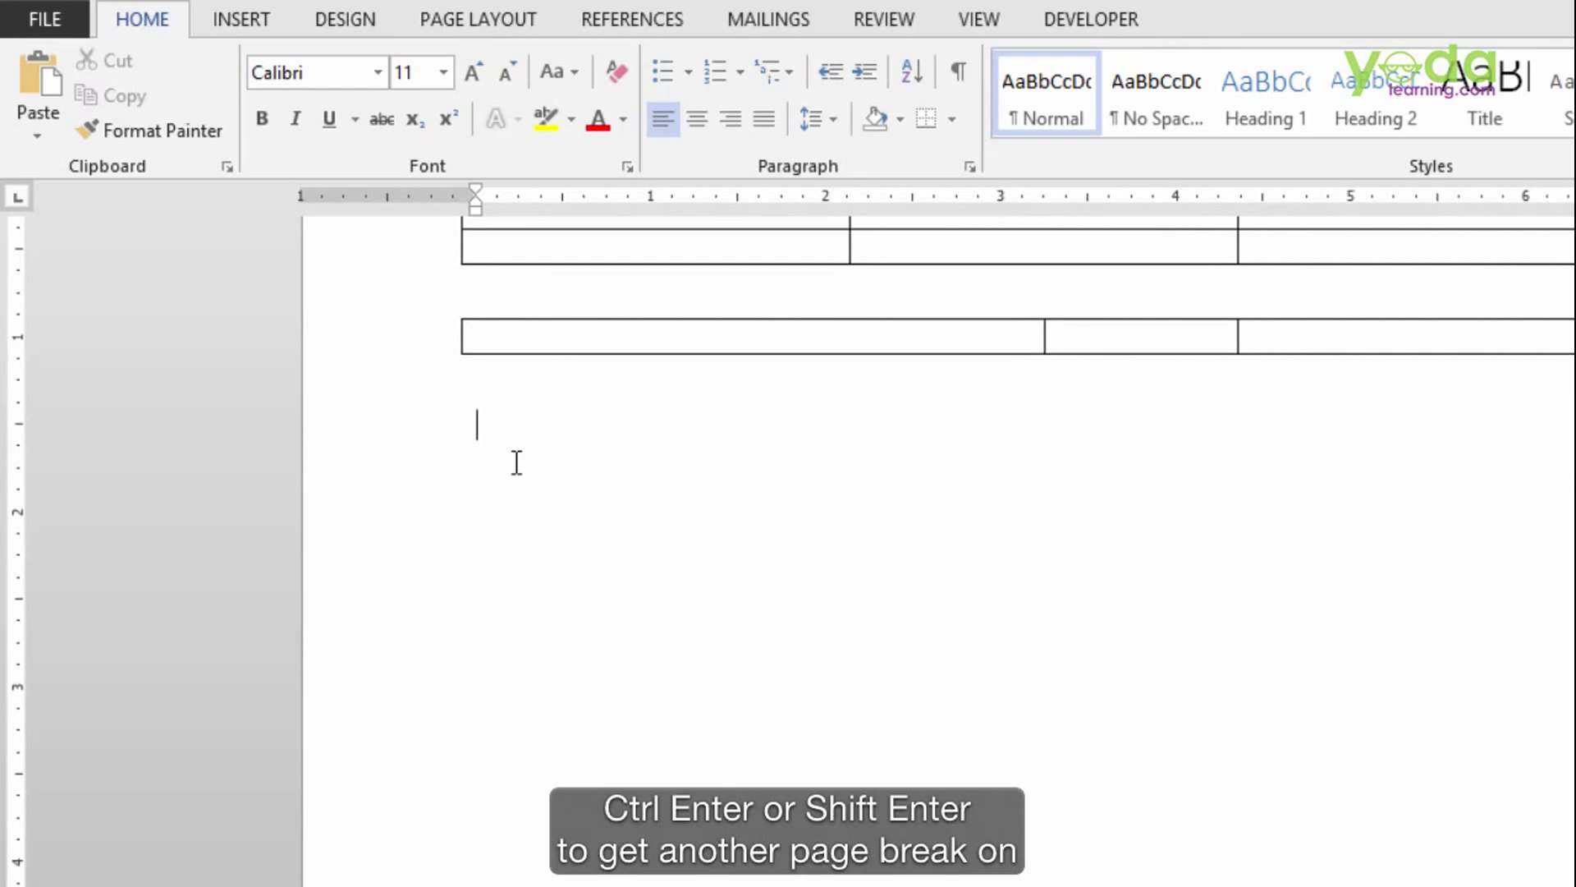